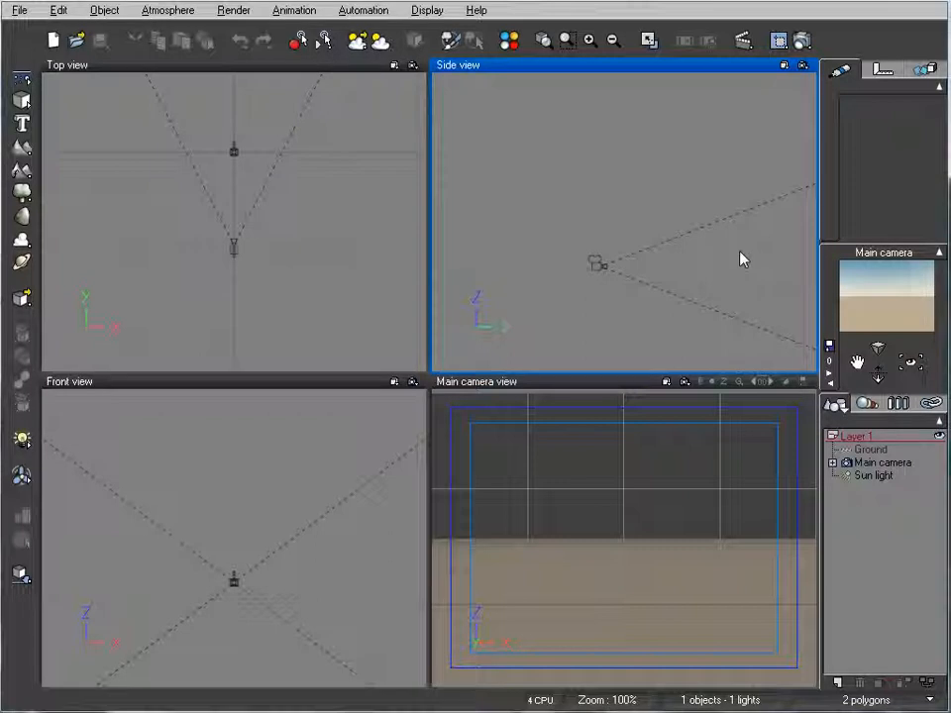
Rotate the main camera so it points straight up at the sky.
left_click(612, 273)
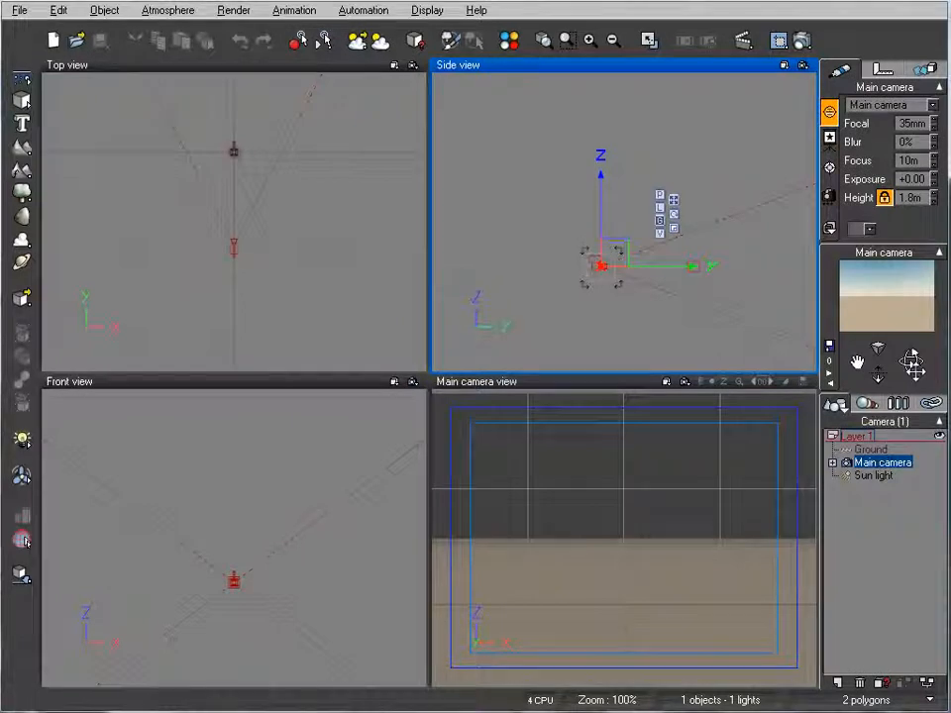
left_click_drag(614, 293, 620, 251)
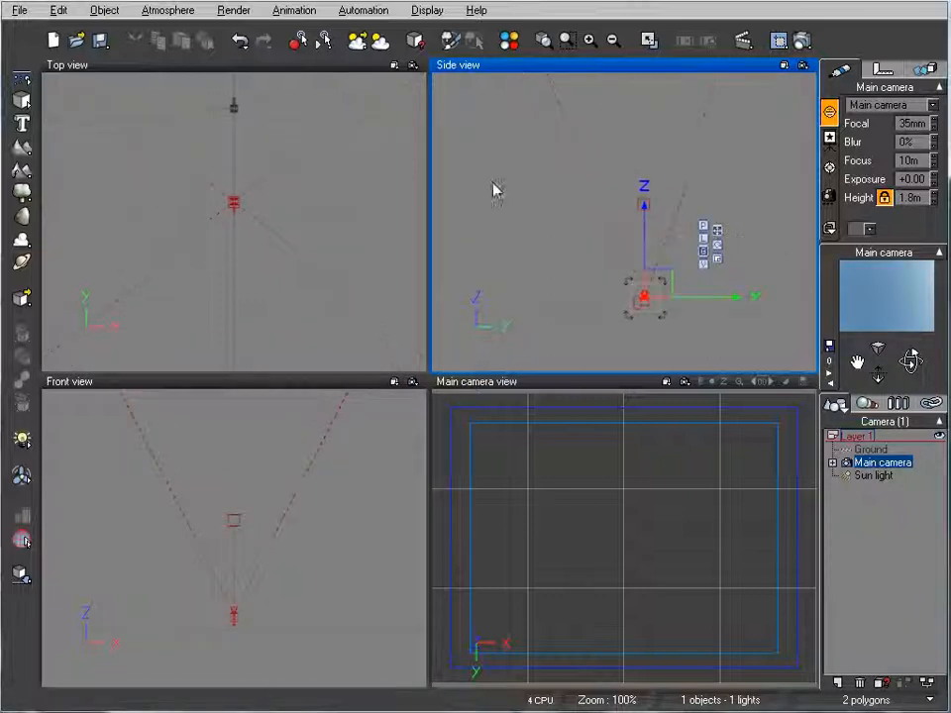
left_click(339, 217)
left_click_drag(339, 217, 363, 236)
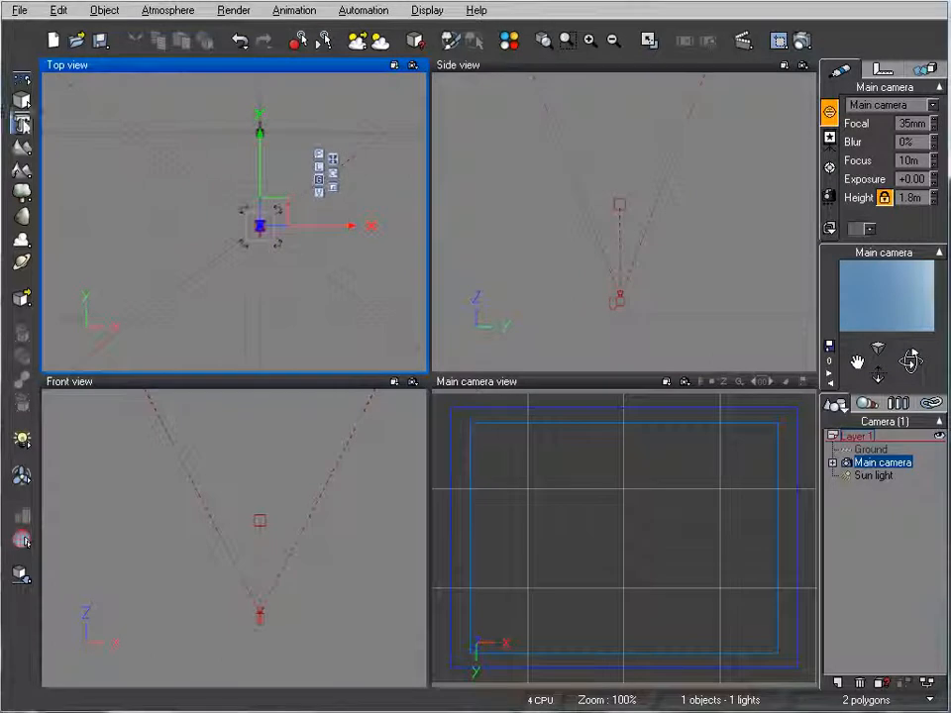
Add a Tall Pine Tree to the scene and place it on the +Y side of the camera.
left_click(22, 191)
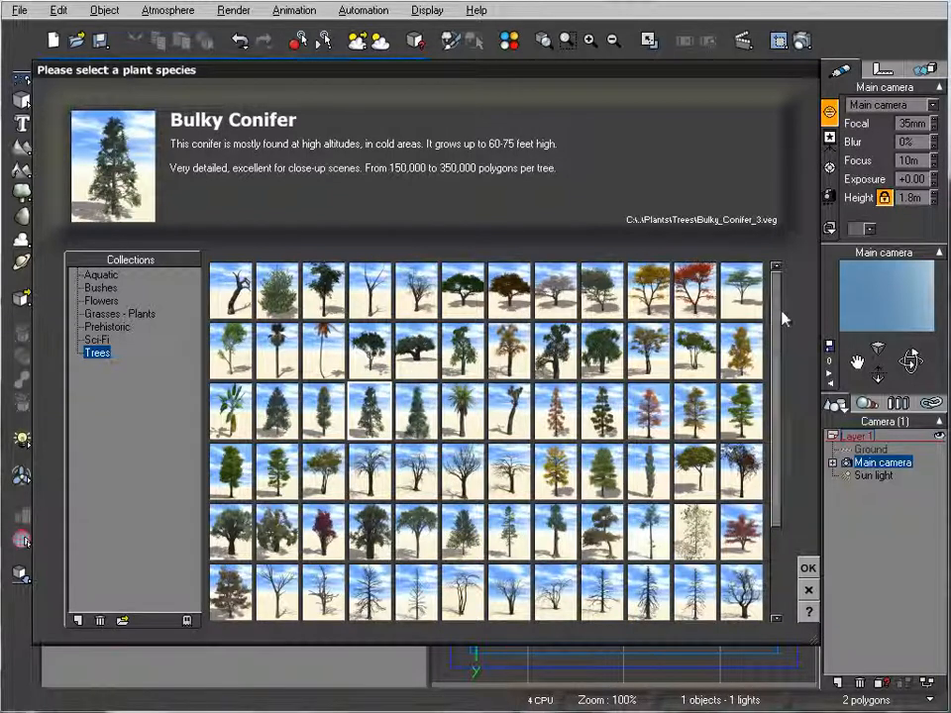
scroll(776, 372, "down", 1)
scroll(472, 384, "up", 1)
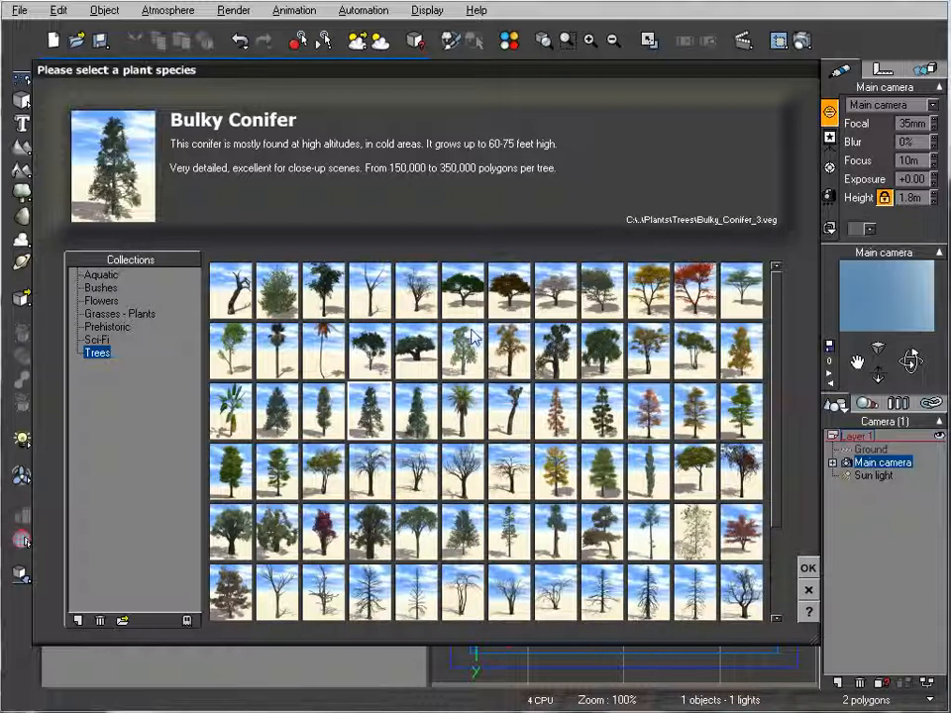
left_click(648, 532)
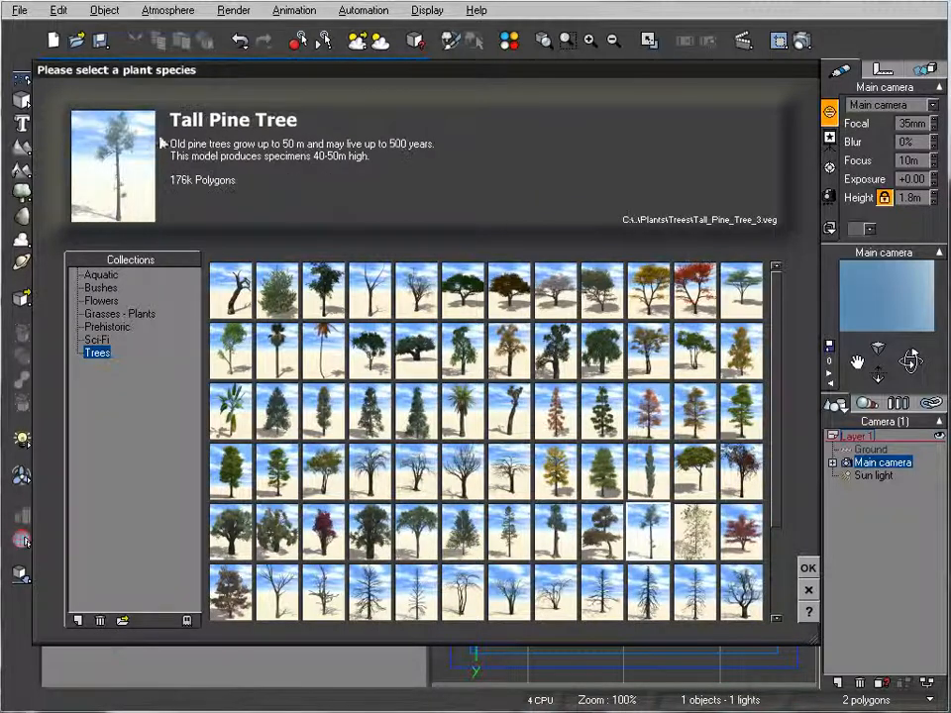
left_click(808, 568)
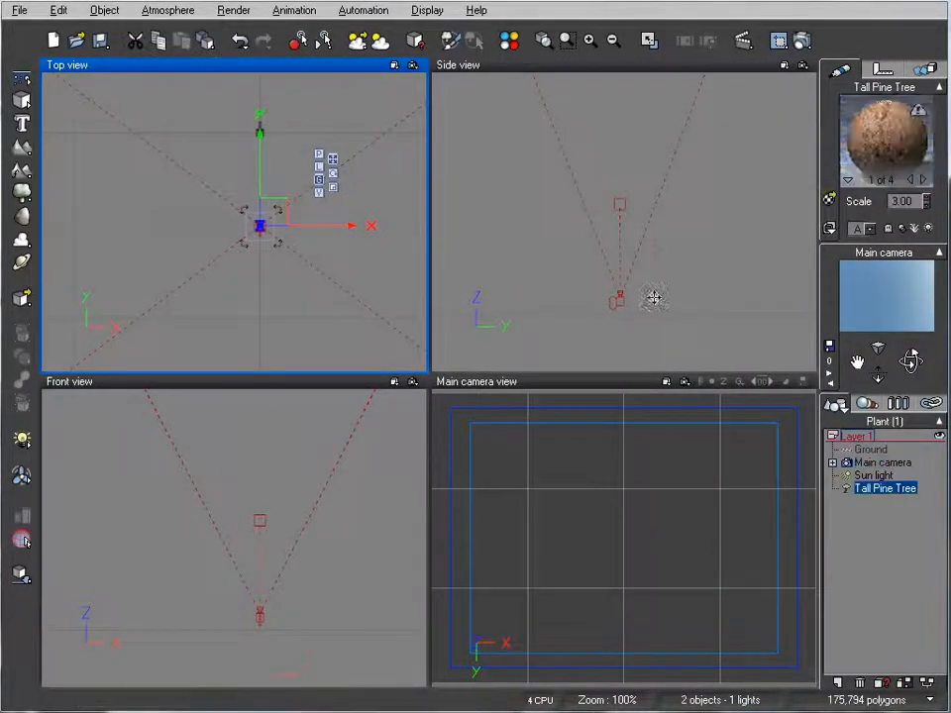
left_click_drag(626, 240, 704, 227)
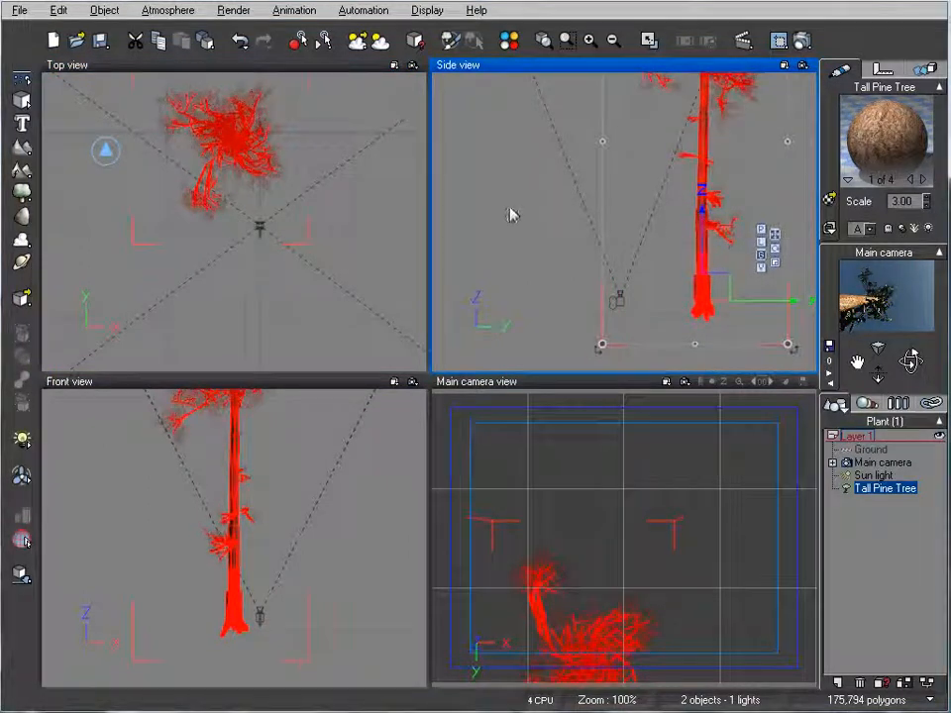
Add a second Tall Pine Tree and place it on the -Y side of the camera, opposite the first.
left_click(21, 192)
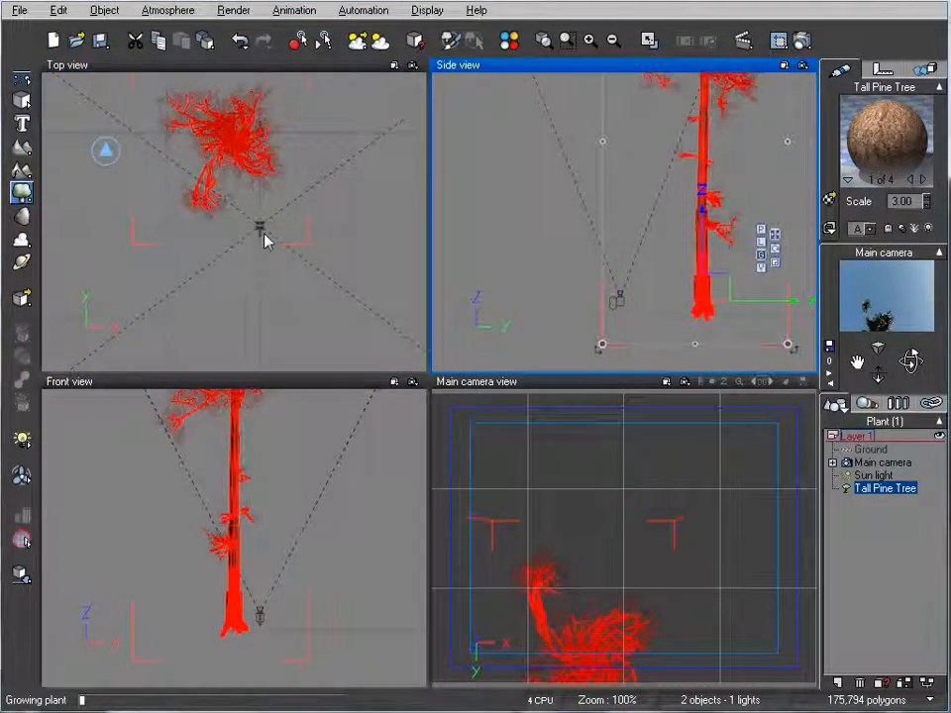
left_click_drag(274, 219, 250, 332)
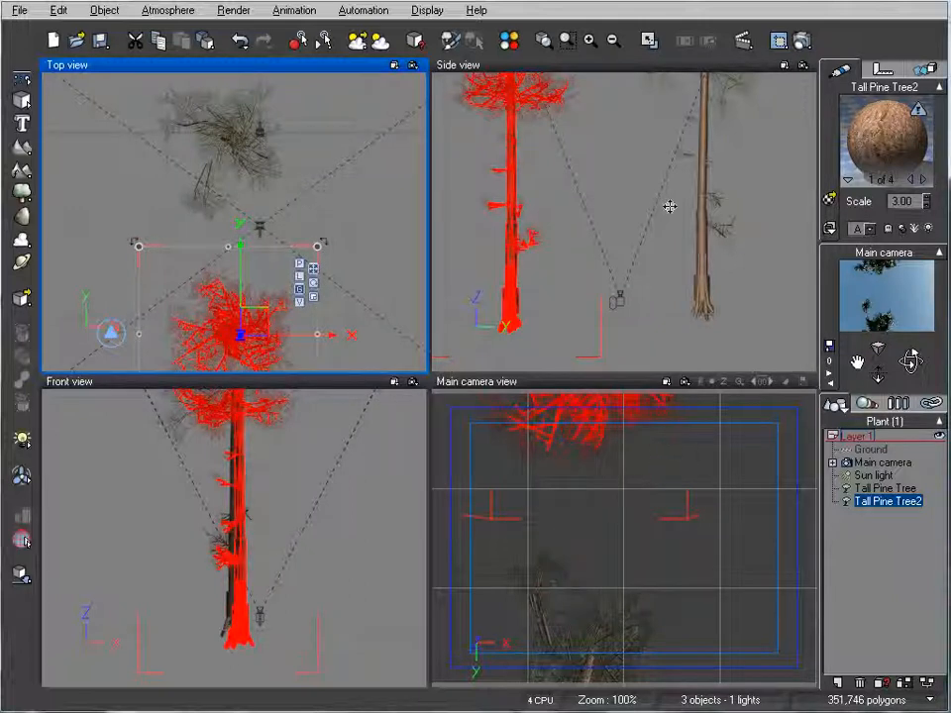
left_click(633, 216)
scroll(543, 196, "up", 1)
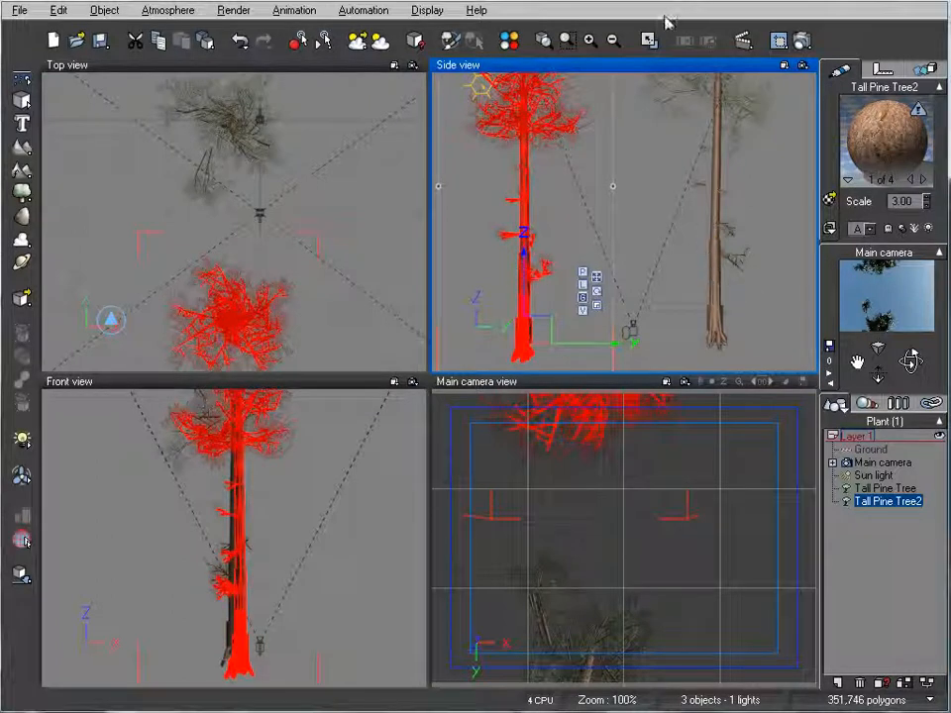
Widen the main camera's field of view by setting its focal length to 18 mm.
left_click(884, 462)
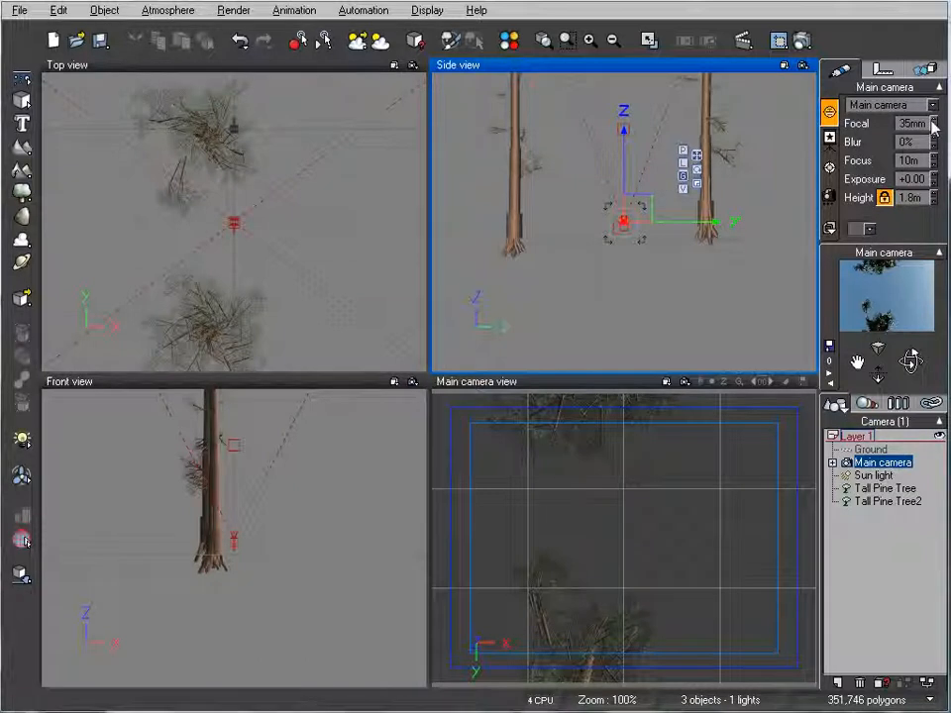
left_click_drag(934, 122, 934, 129)
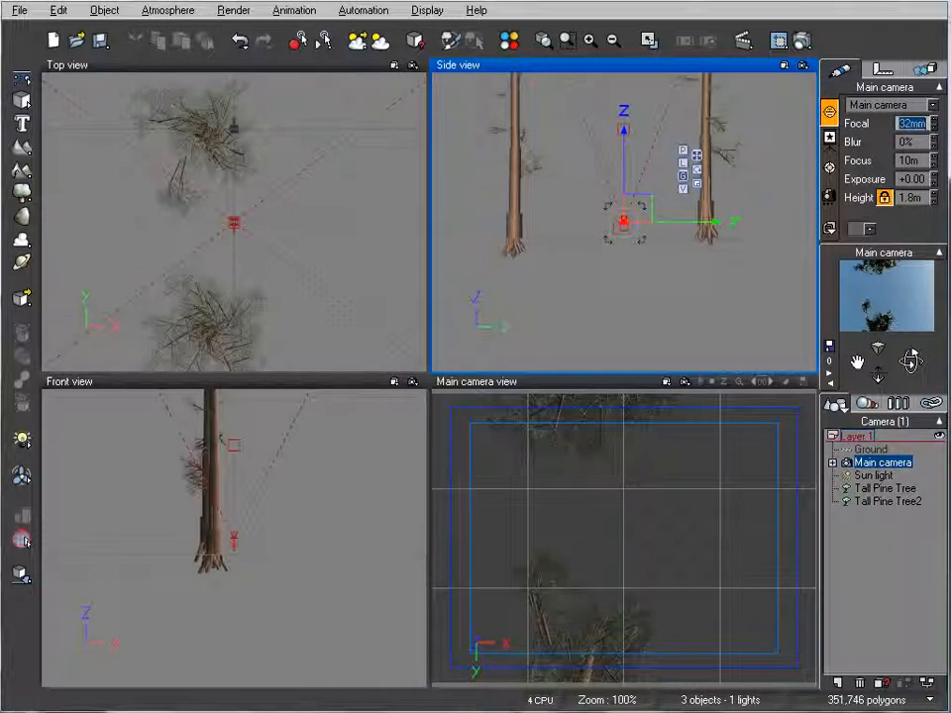
left_click_drag(934, 128, 934, 135)
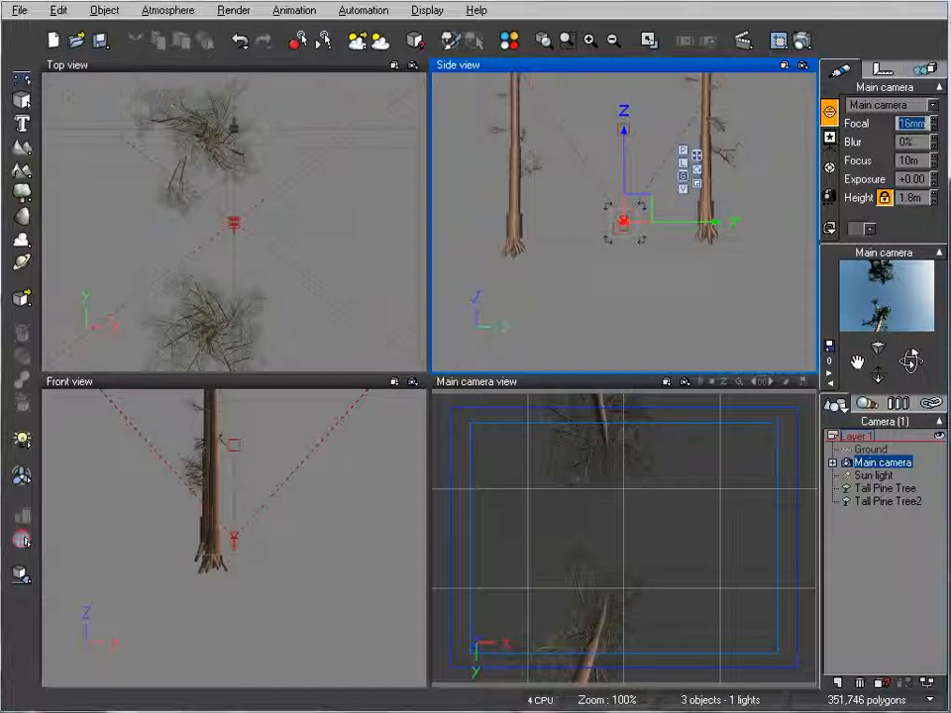
left_click_drag(934, 125, 934, 119)
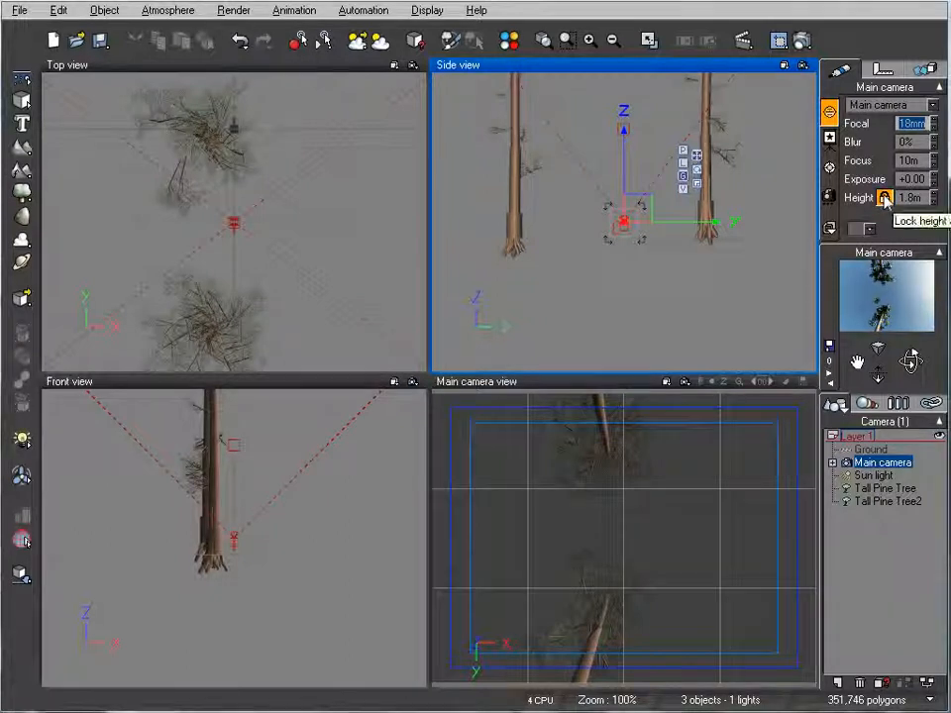
left_click(884, 197)
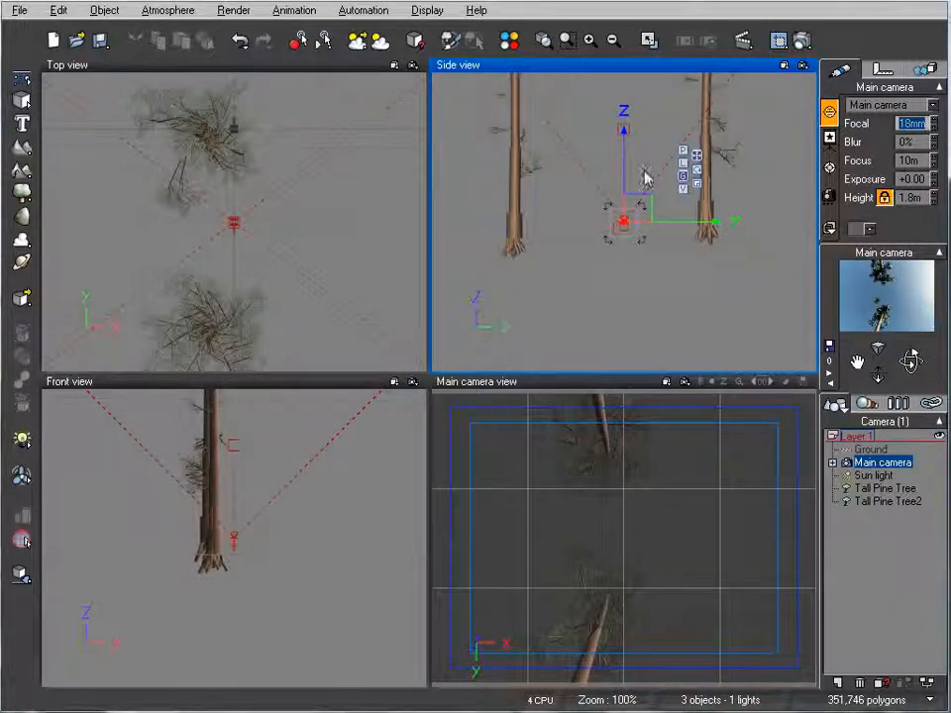
Add two more Tall Pine Trees, one diagonally off the camera toward -X and -Y, the other on its +X side.
right_click_drag(558, 175, 613, 207)
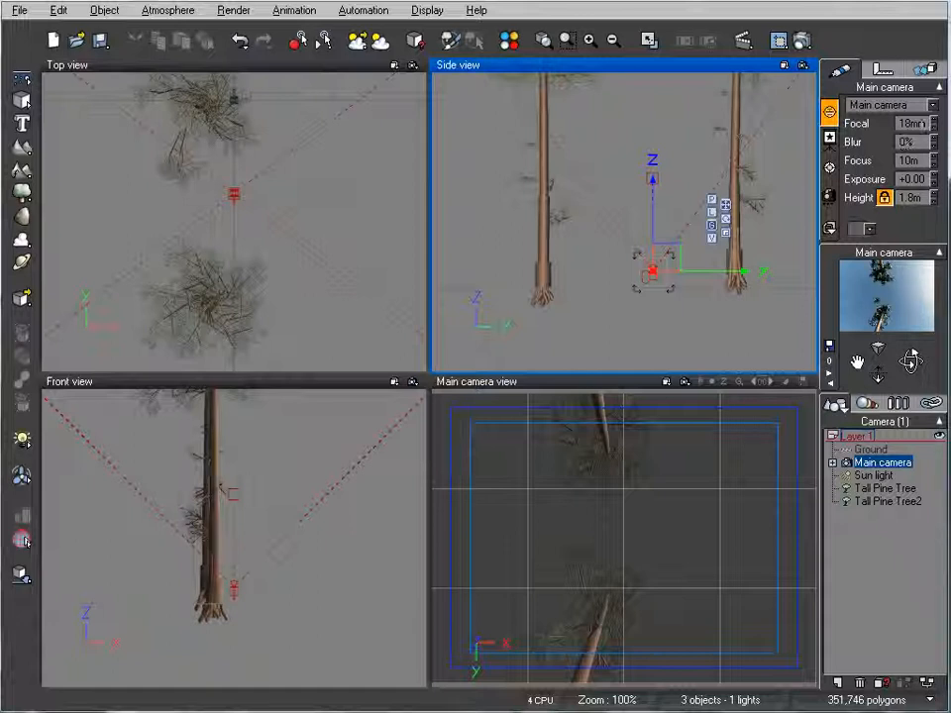
right_click_drag(241, 206, 204, 236)
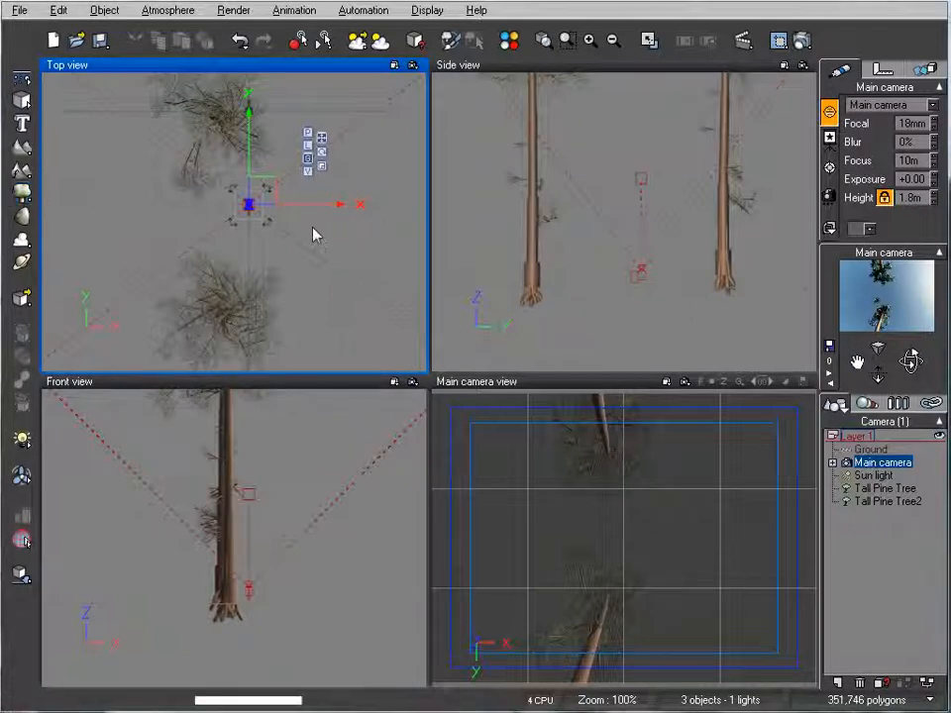
left_click_drag(243, 212, 109, 287)
left_click(20, 191)
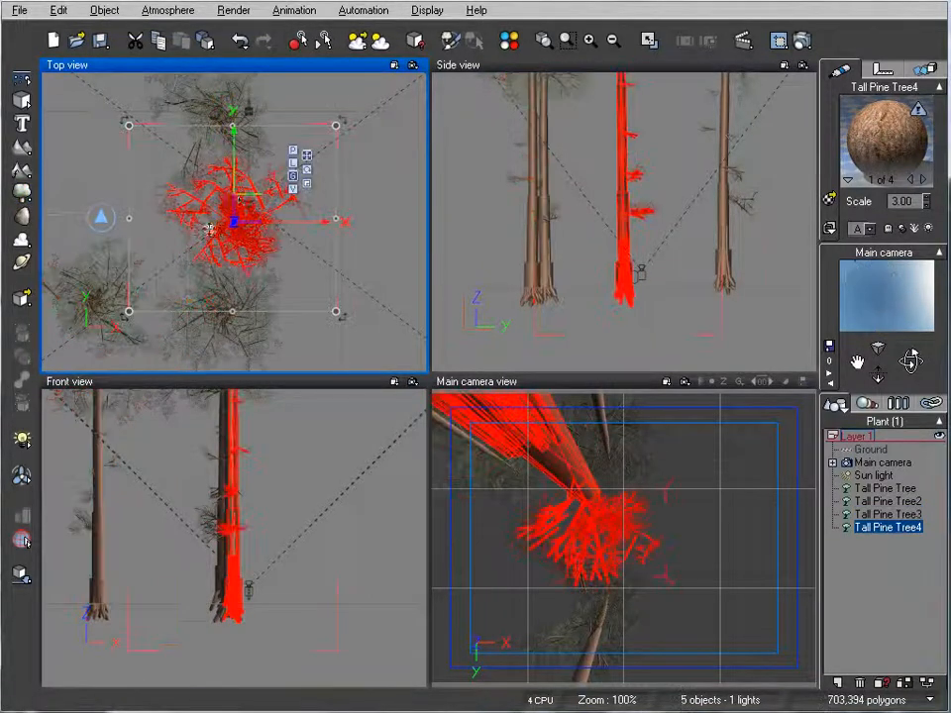
left_click_drag(377, 194, 420, 196)
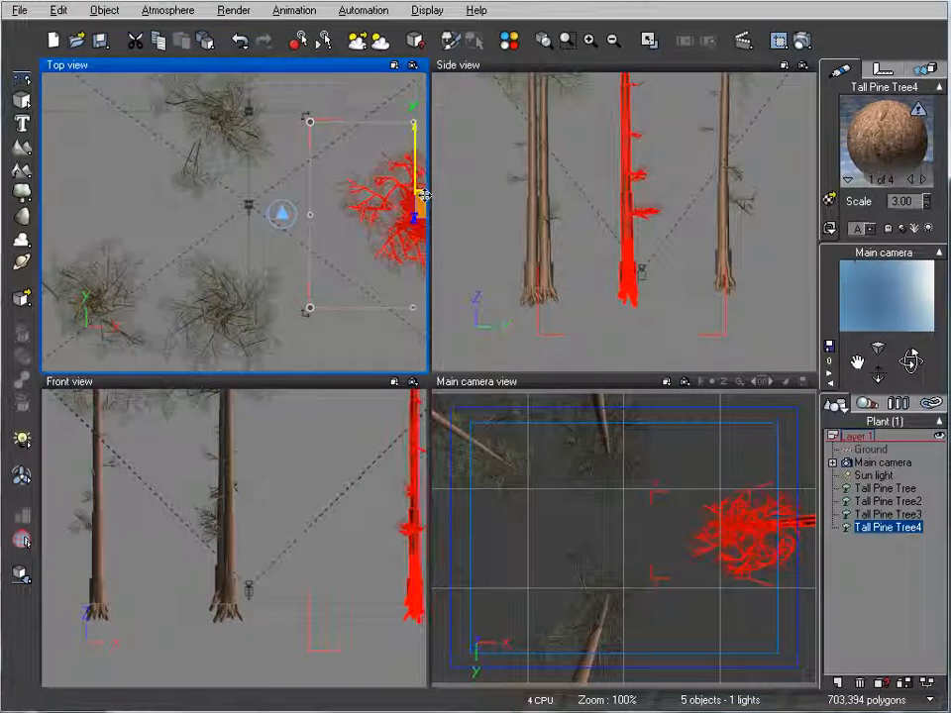
Add two Large European Ash - Summer Sparse Foliage trees, one on each side of the pine on the camera's +Y side.
scroll(223, 193, "down", 4)
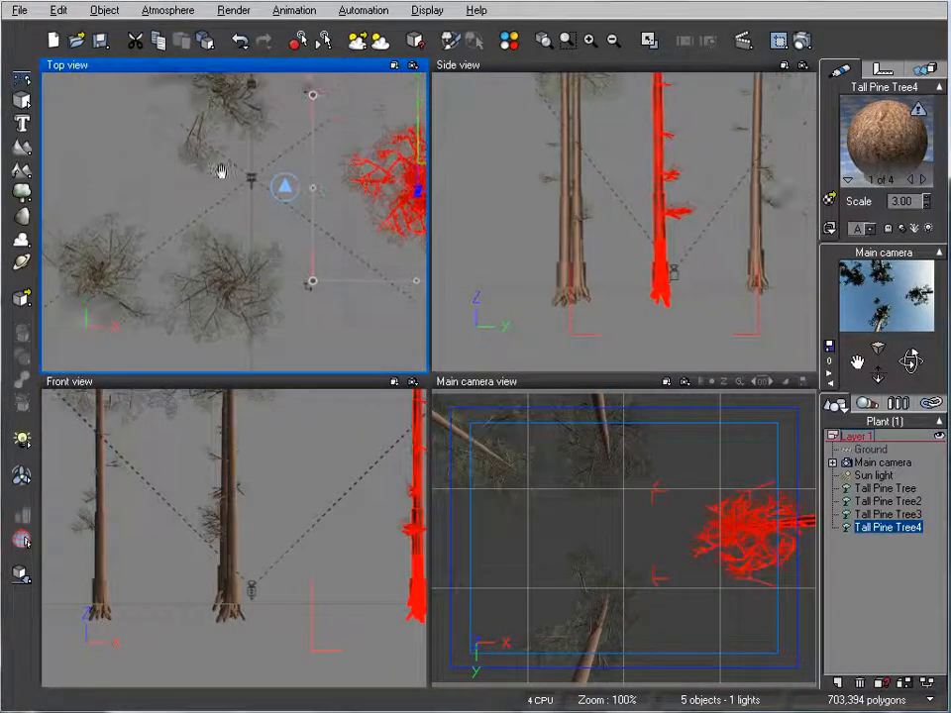
right_click_drag(221, 202, 199, 225)
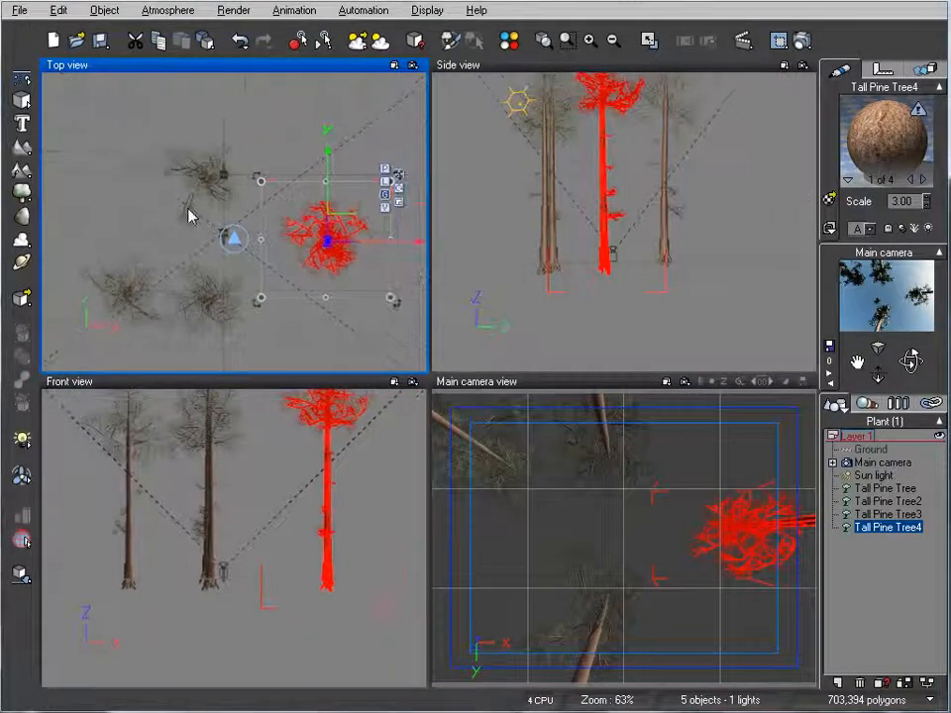
left_click(27, 201)
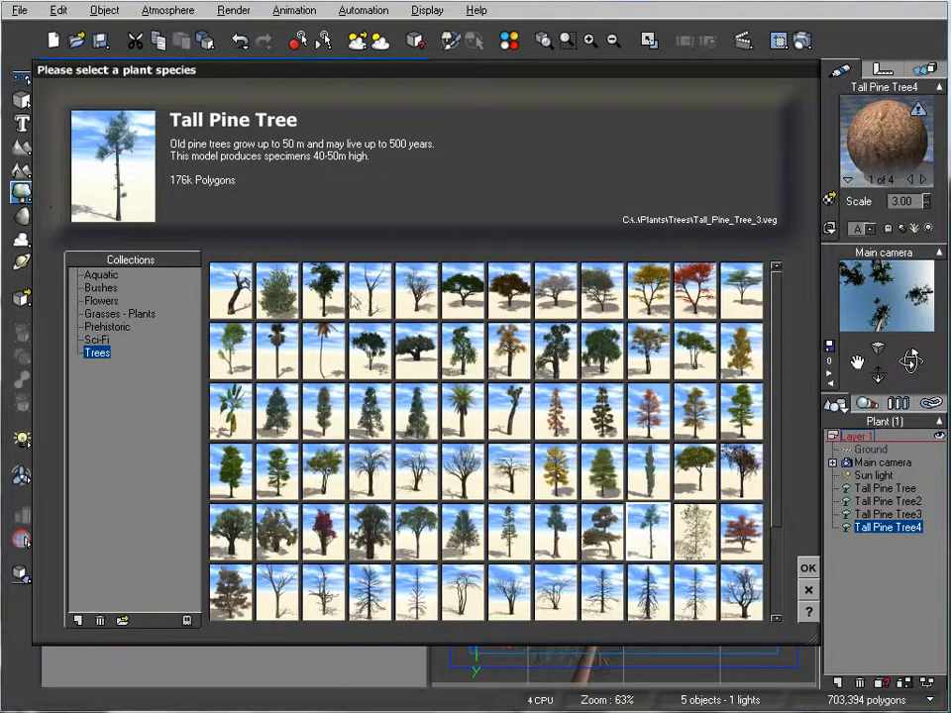
left_click(294, 477)
left_click(808, 568)
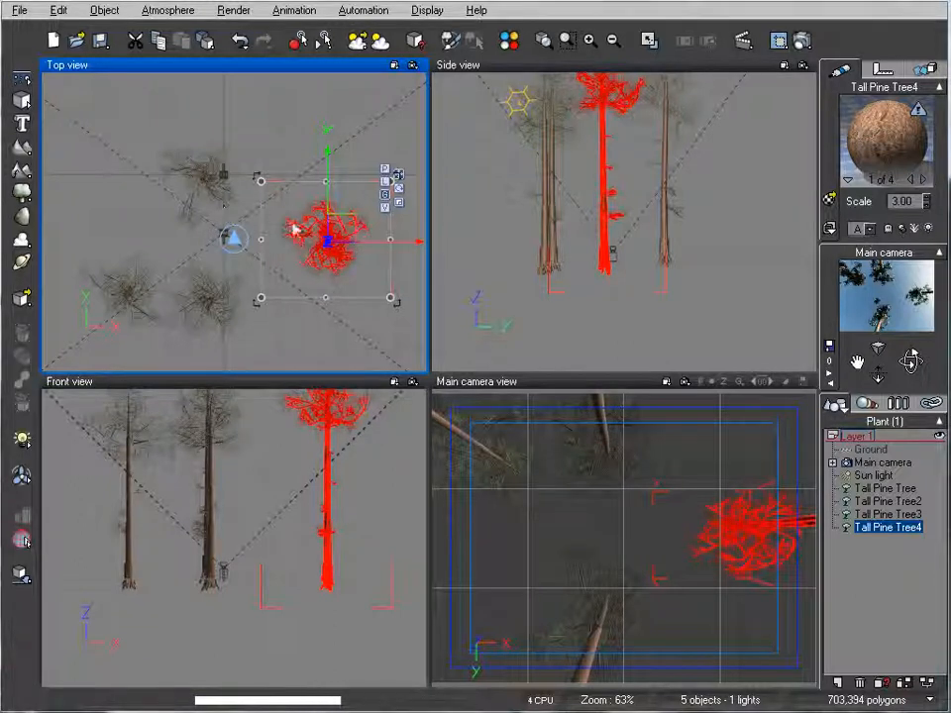
left_click_drag(240, 218, 274, 181)
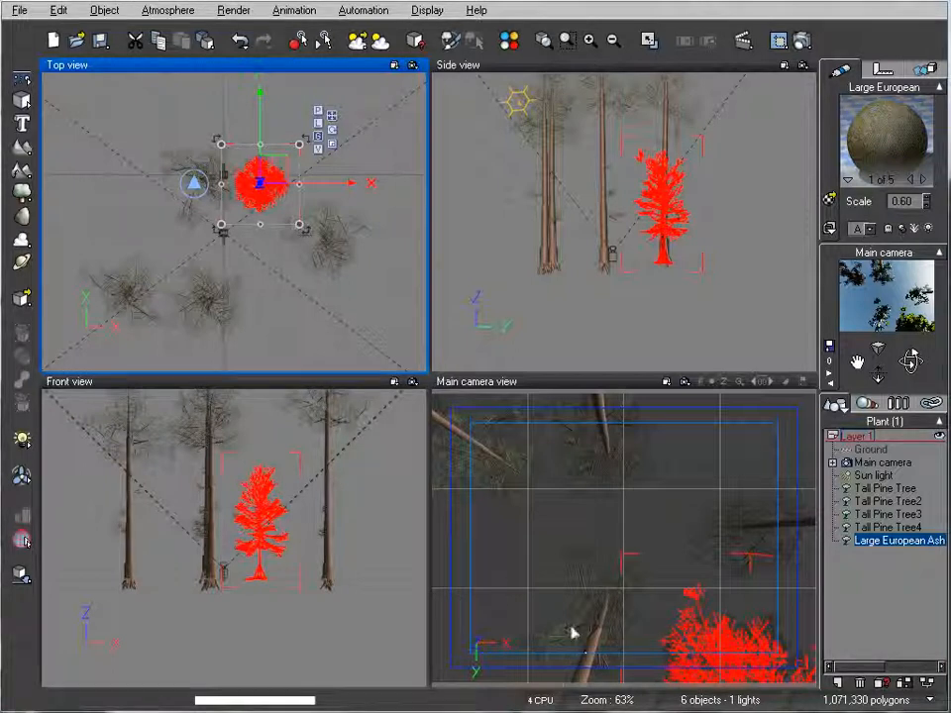
key("ctrl+d")
left_click_drag(246, 212, 182, 184)
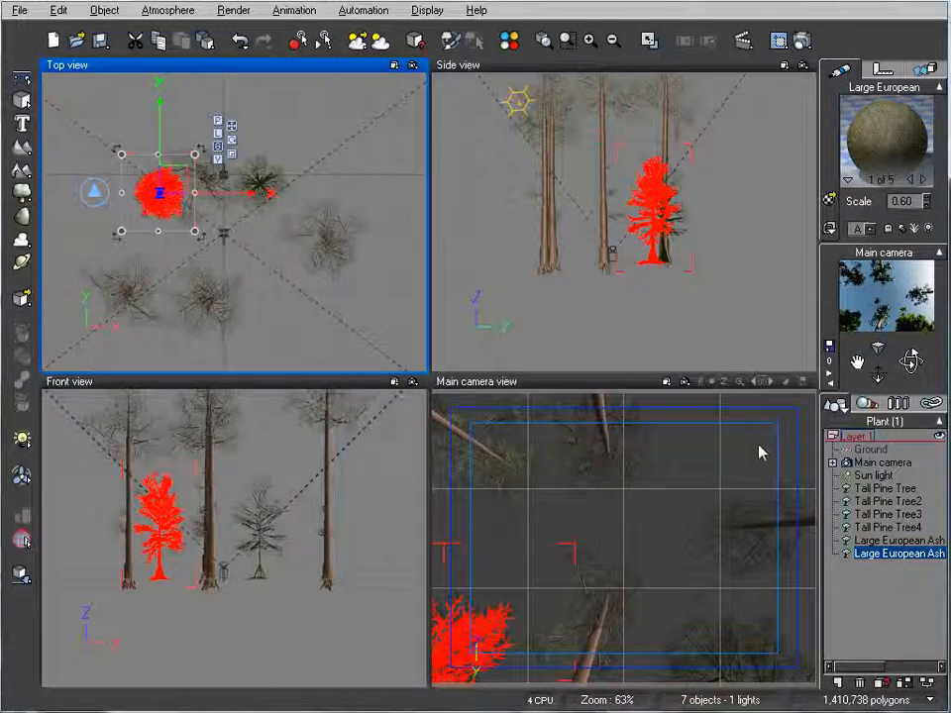
Review the Frame Guides settings of the main camera view and leave them unchanged.
left_click(666, 385)
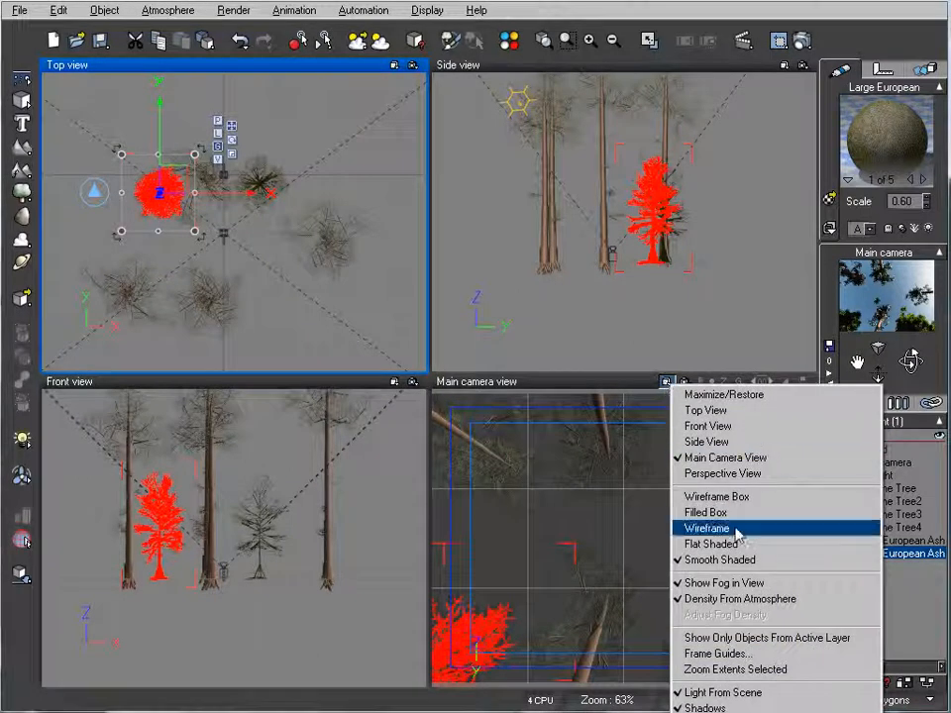
left_click(733, 653)
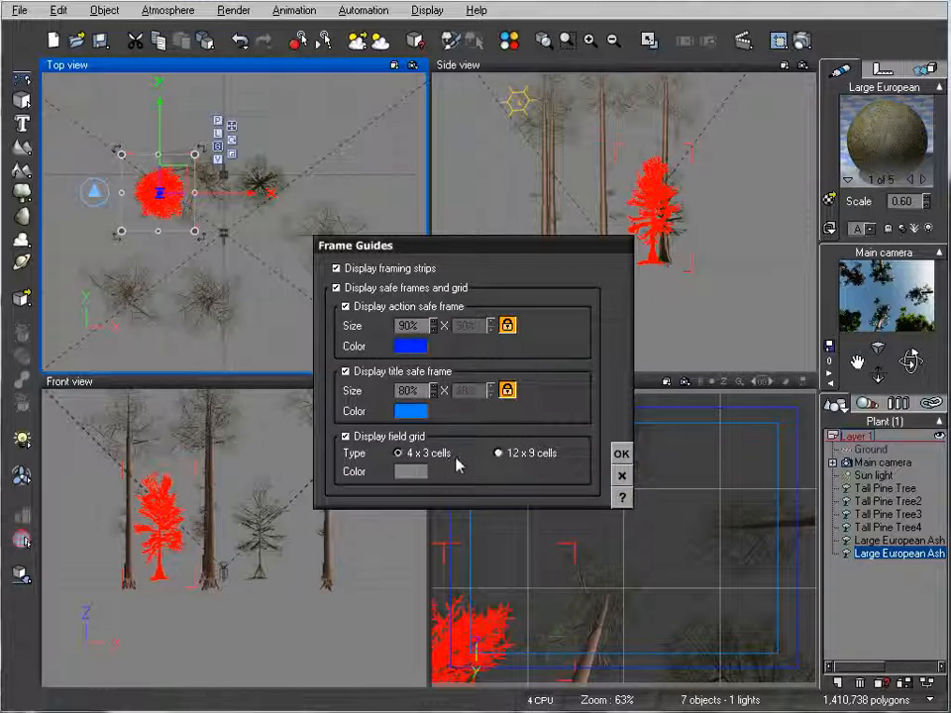
left_click(621, 476)
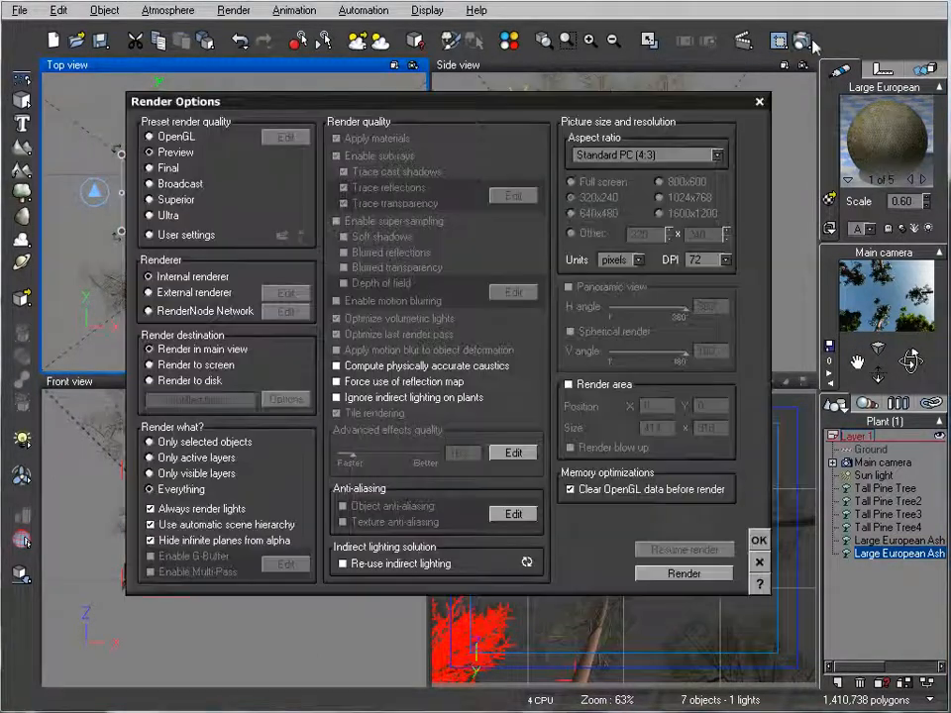
Render the scene to screen at 640x480 in Preview quality and close the finished render.
left_click(799, 40)
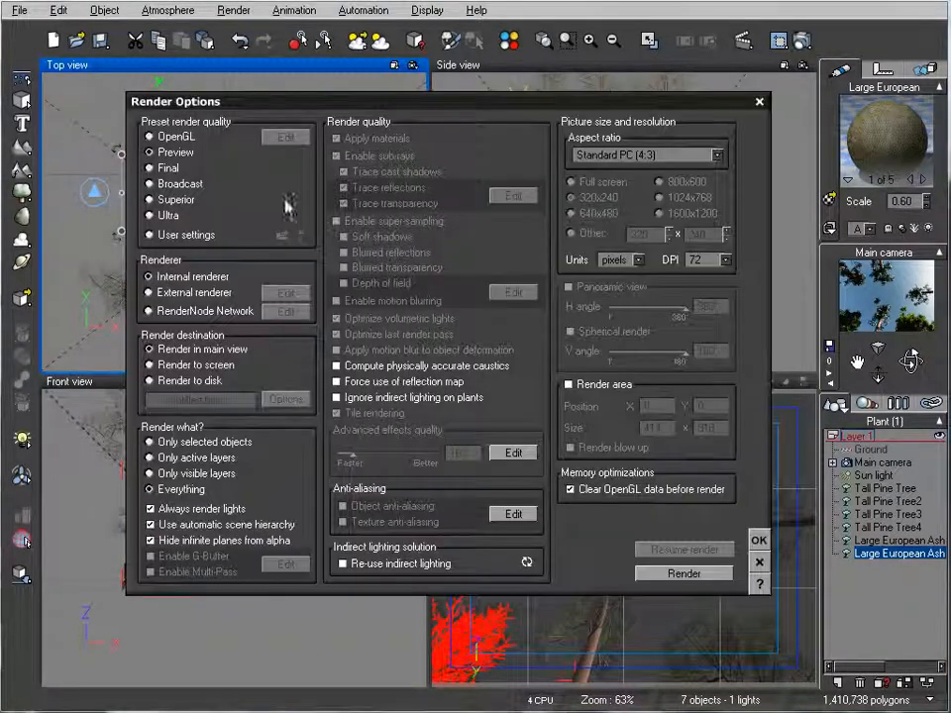
left_click(151, 365)
left_click(590, 220)
left_click(683, 573)
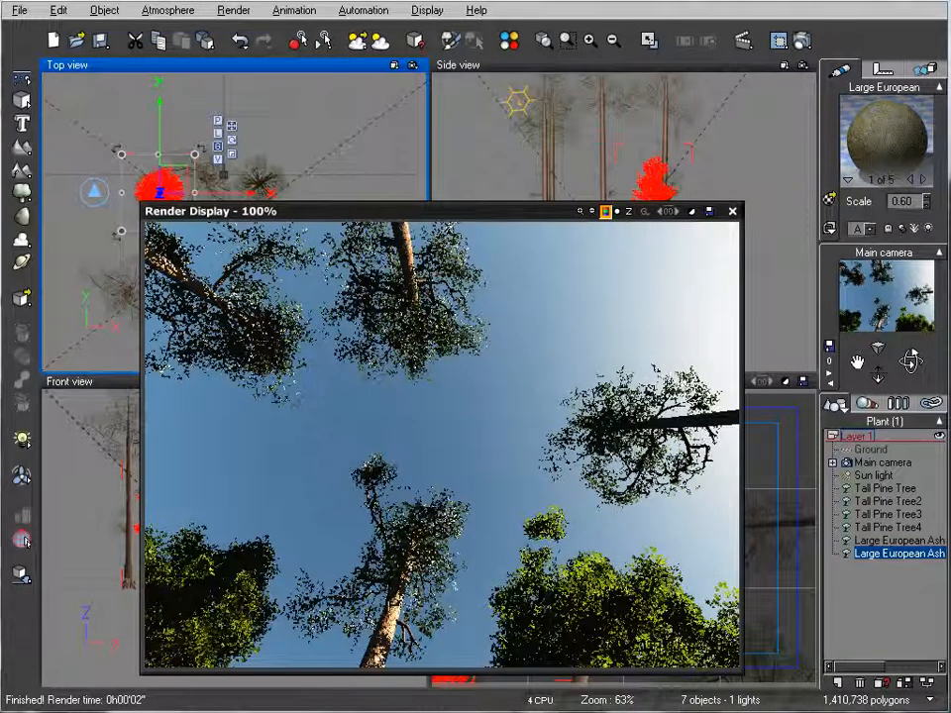
left_click(732, 212)
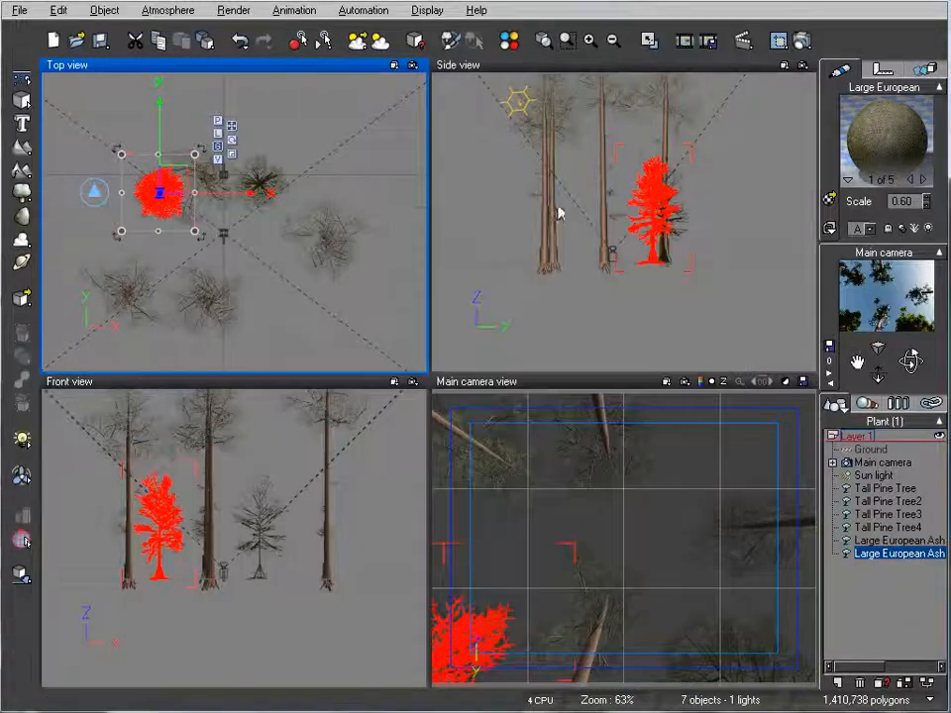
Add a Blue Spruce and place it right beside the camera on its +X side.
left_click(21, 192)
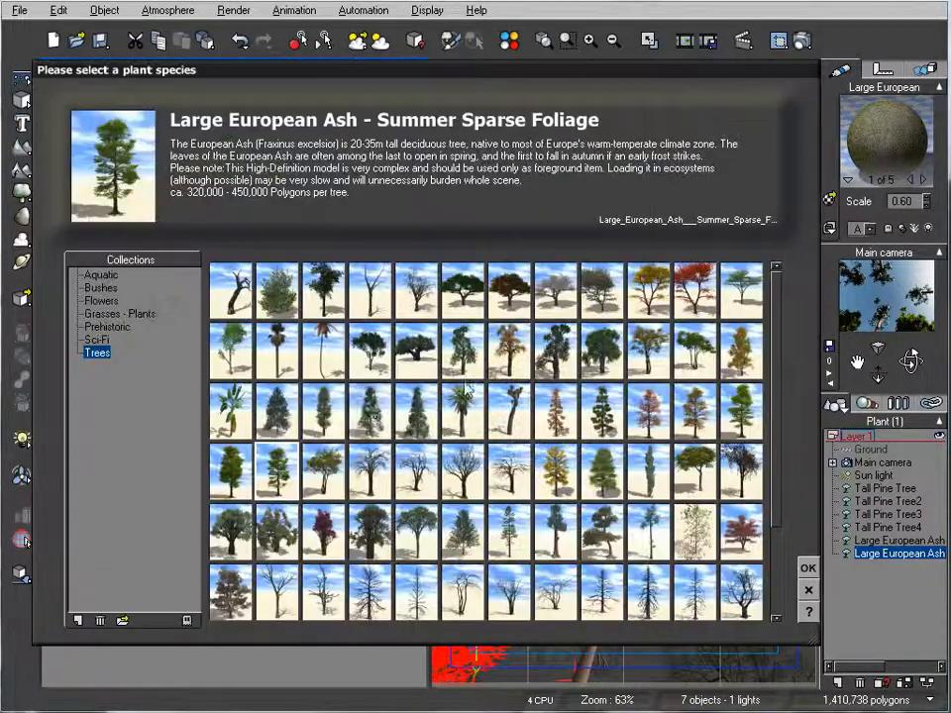
left_click(276, 410)
left_click(807, 569)
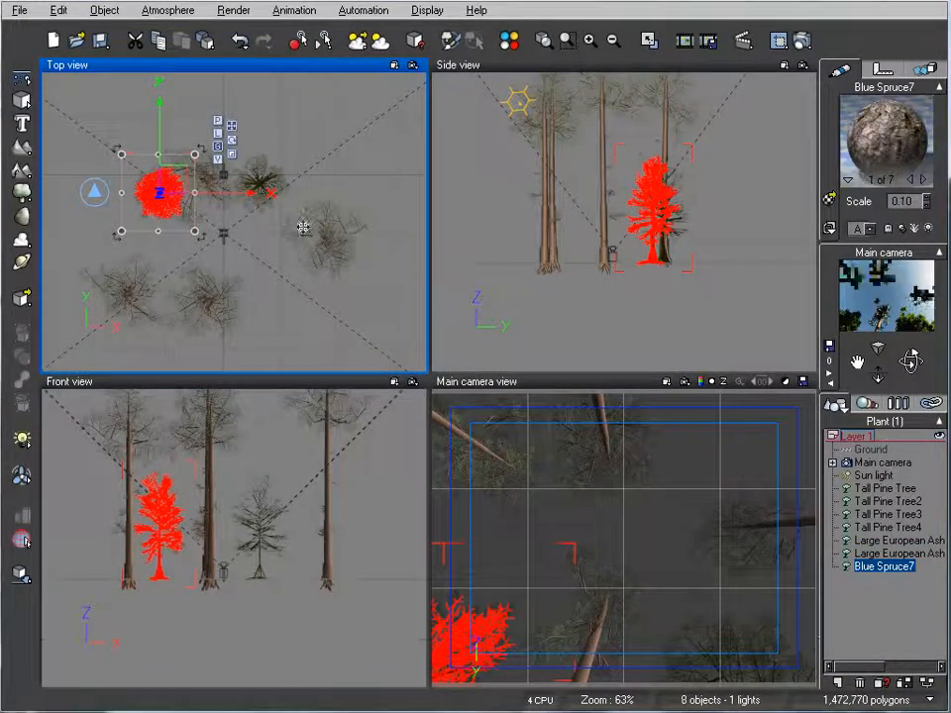
mouse_move(247, 210)
left_mouse_down()
mouse_move(281, 239)
mouse_move(260, 209)
mouse_move(227, 255)
mouse_move(263, 244)
mouse_move(249, 240)
mouse_move(258, 227)
left_mouse_up()
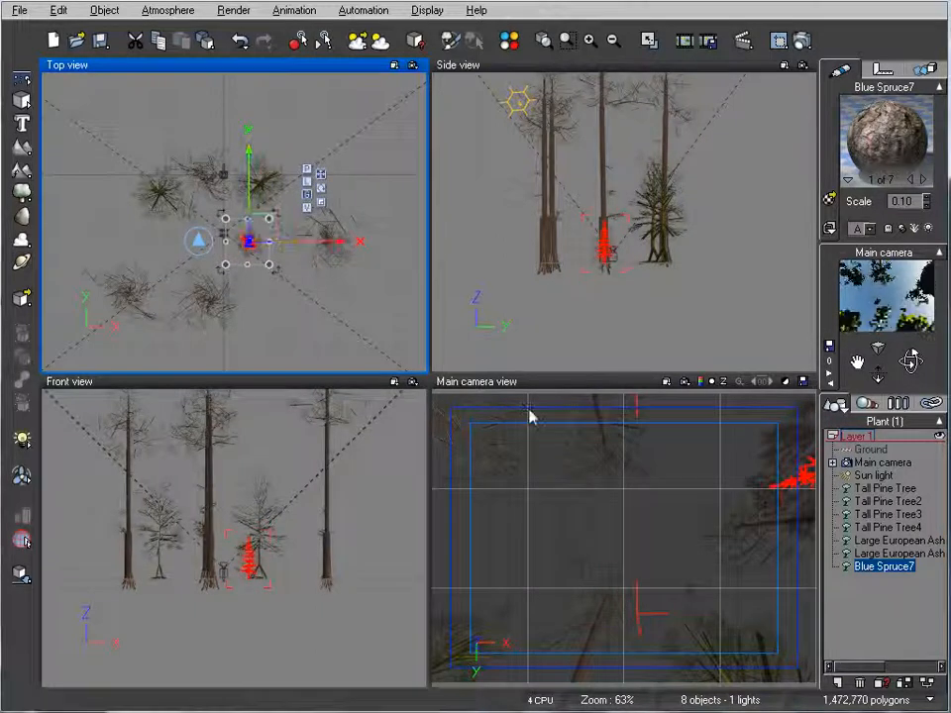
Nudge the Blue Spruce slightly toward +X and -Y in the Top view, run a test render and close it.
mouse_move(261, 229)
left_mouse_down()
mouse_move(266, 223)
mouse_move(265, 235)
left_mouse_up()
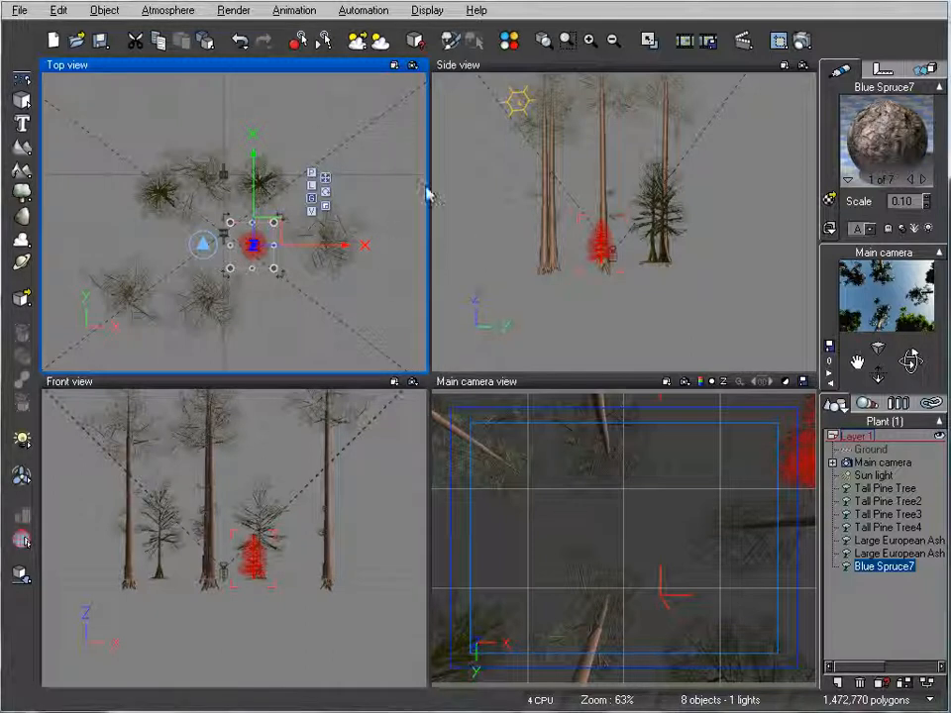
left_click(801, 40)
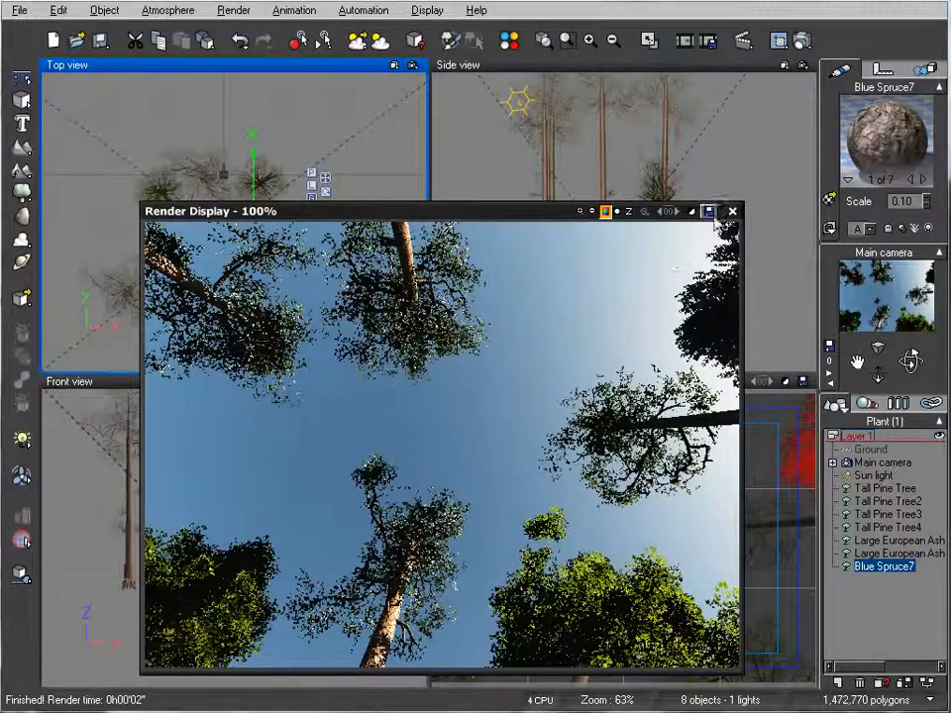
left_click(731, 211)
Load the Default atmosphere from the Physical collection into the scene.
left_click(168, 10)
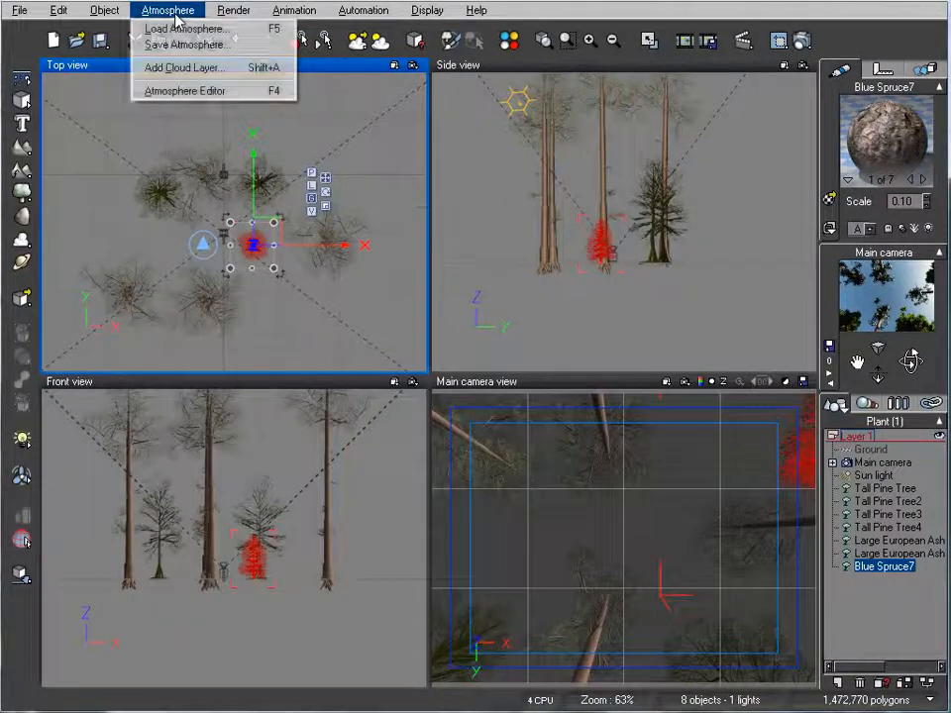
left_click(144, 27)
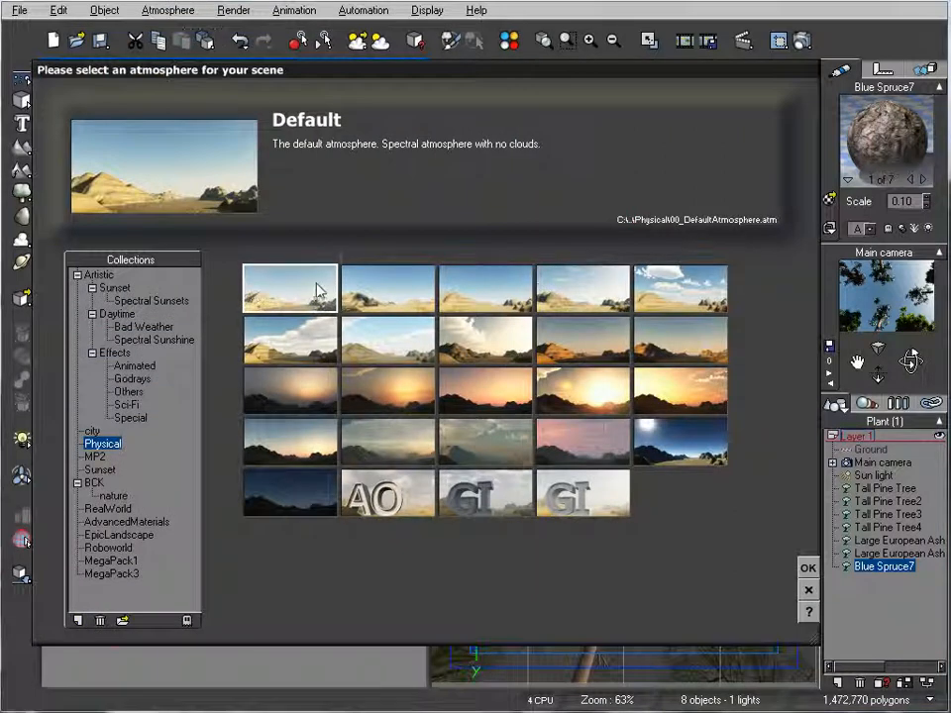
left_click(809, 567)
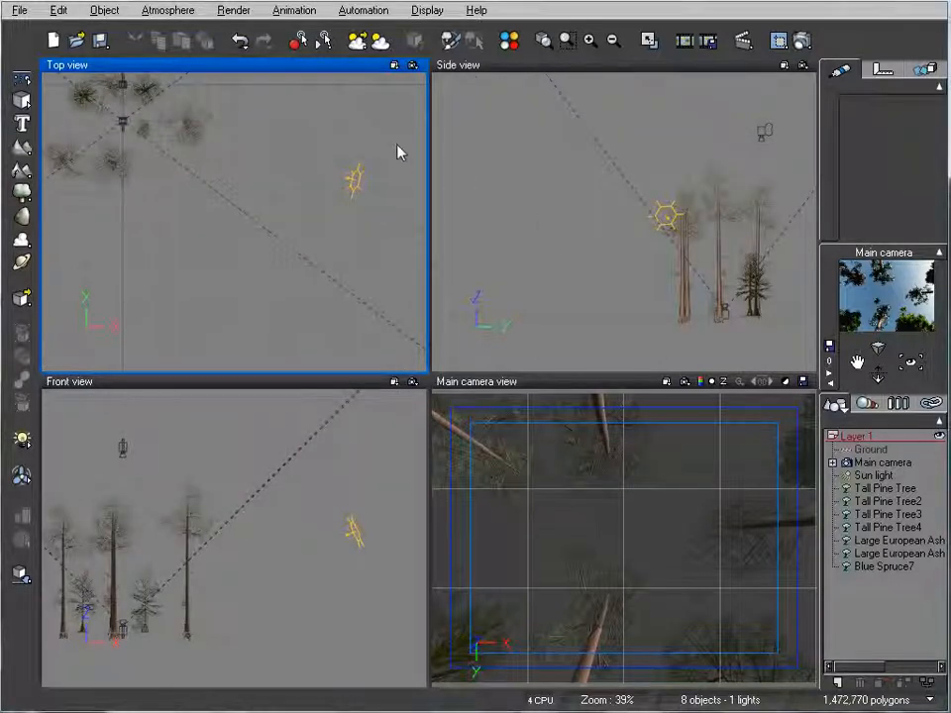
Add a Thick Strato-Cumulus Layer from the Spectral 2 collection as a cloud layer in the Atmosphere Editor.
left_click(147, 11)
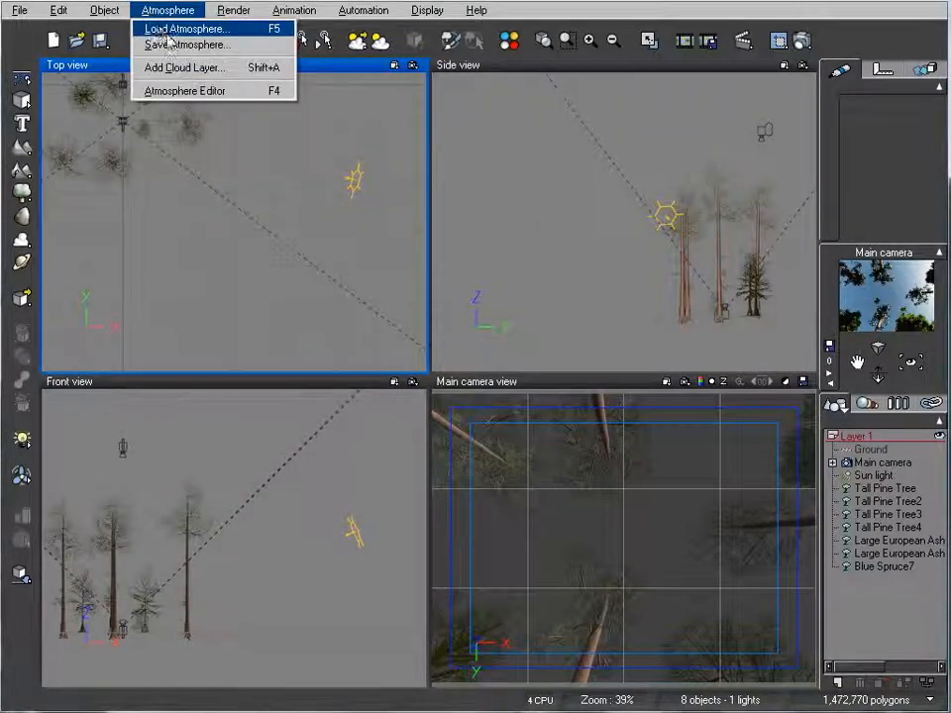
left_click(183, 92)
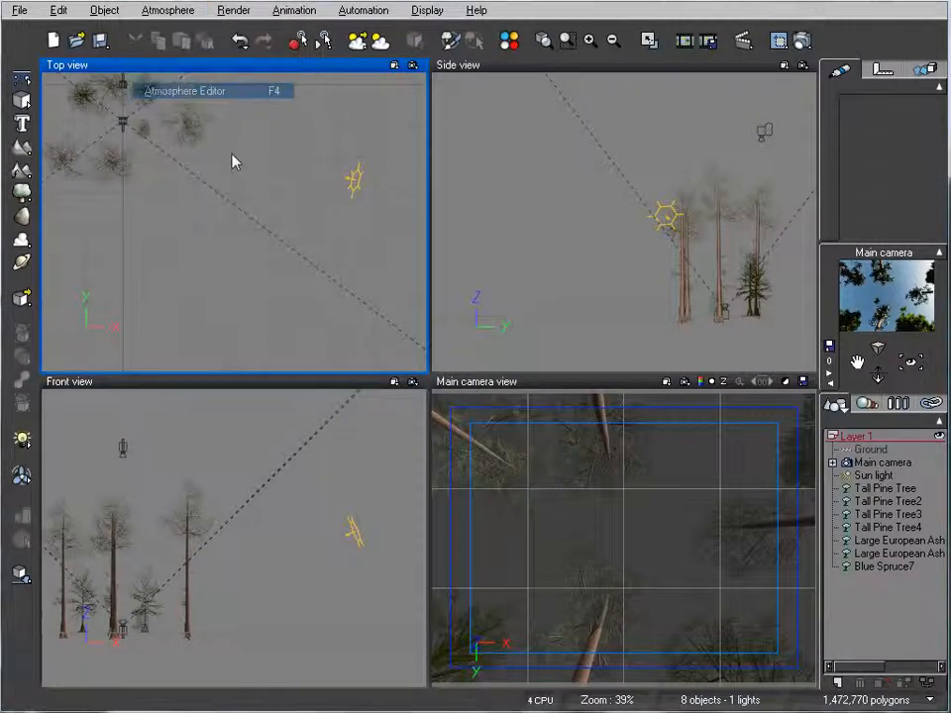
left_click(424, 245)
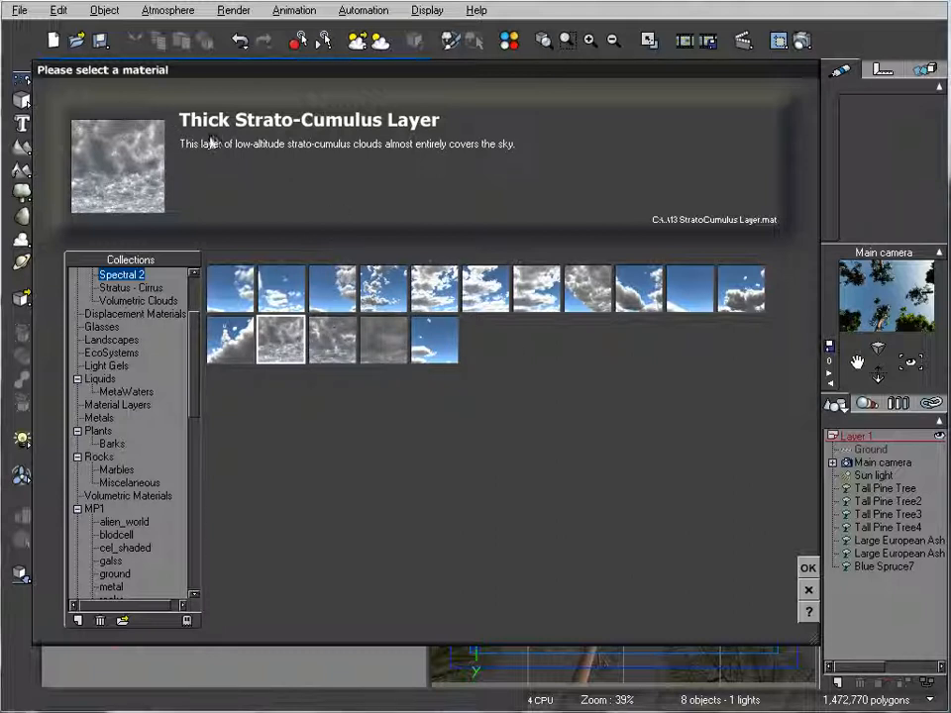
left_click(808, 567)
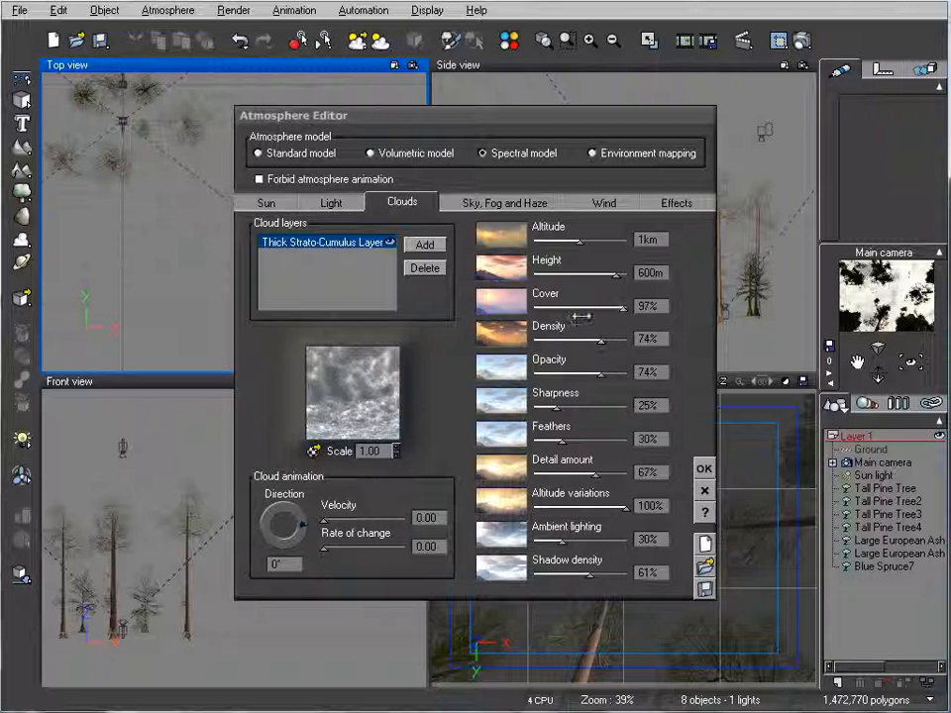
Change the atmosphere's ambient light color to a dark blue-grey with red 47, green 62 and blue 68.
left_click(330, 205)
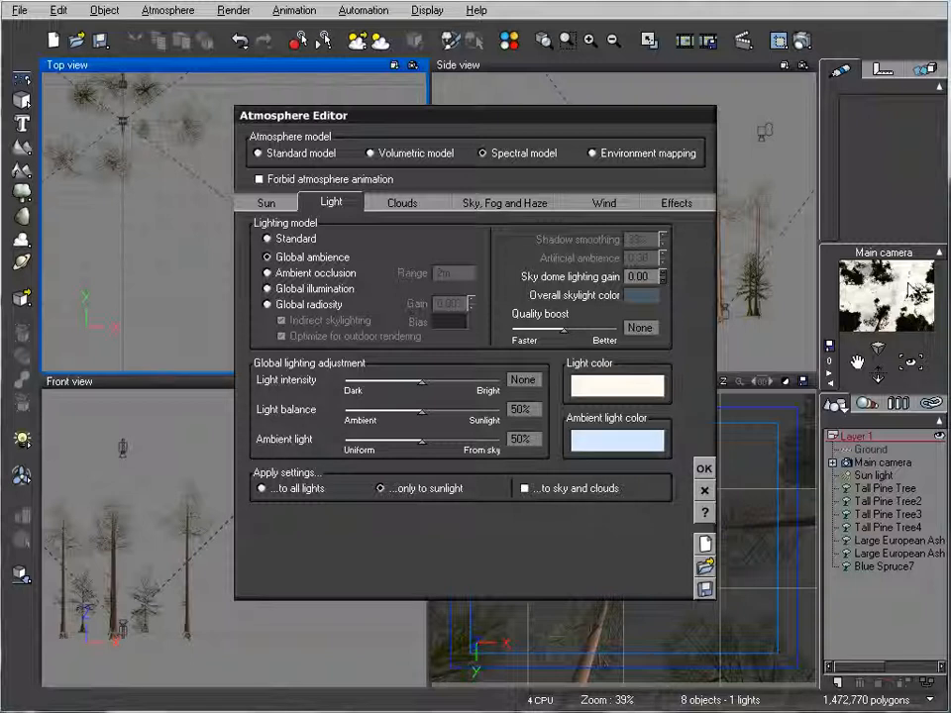
right_click(627, 443)
left_click(664, 453)
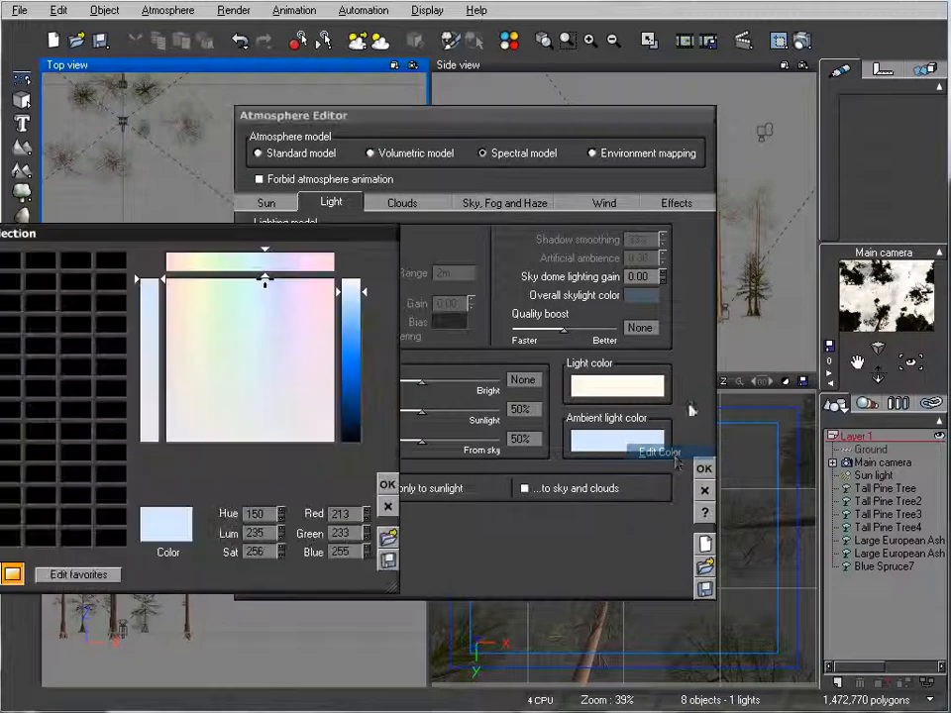
left_click_drag(351, 293, 354, 419)
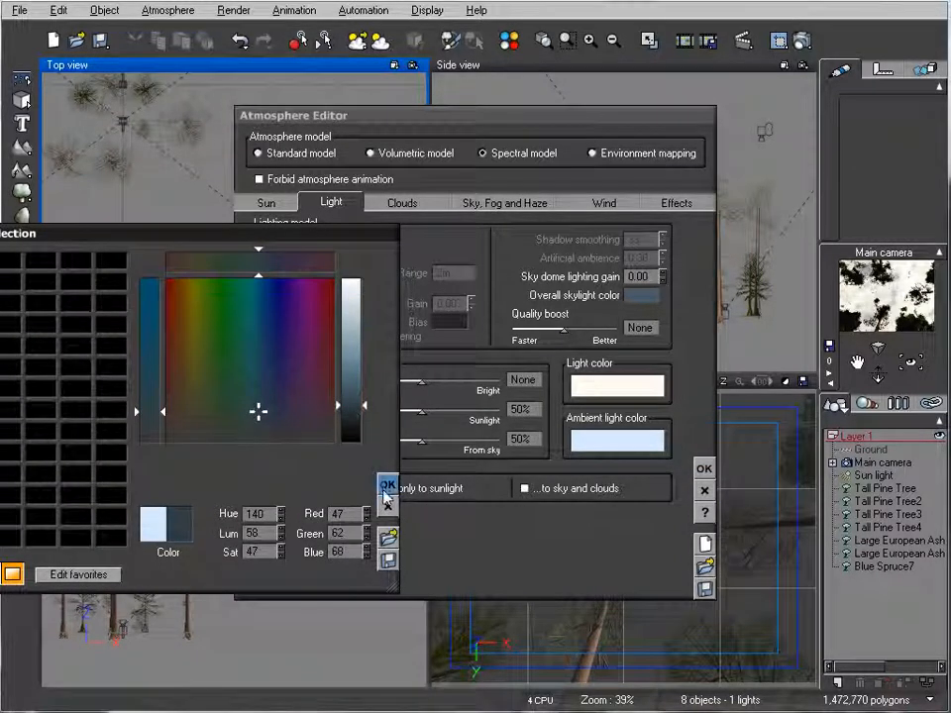
left_click(387, 484)
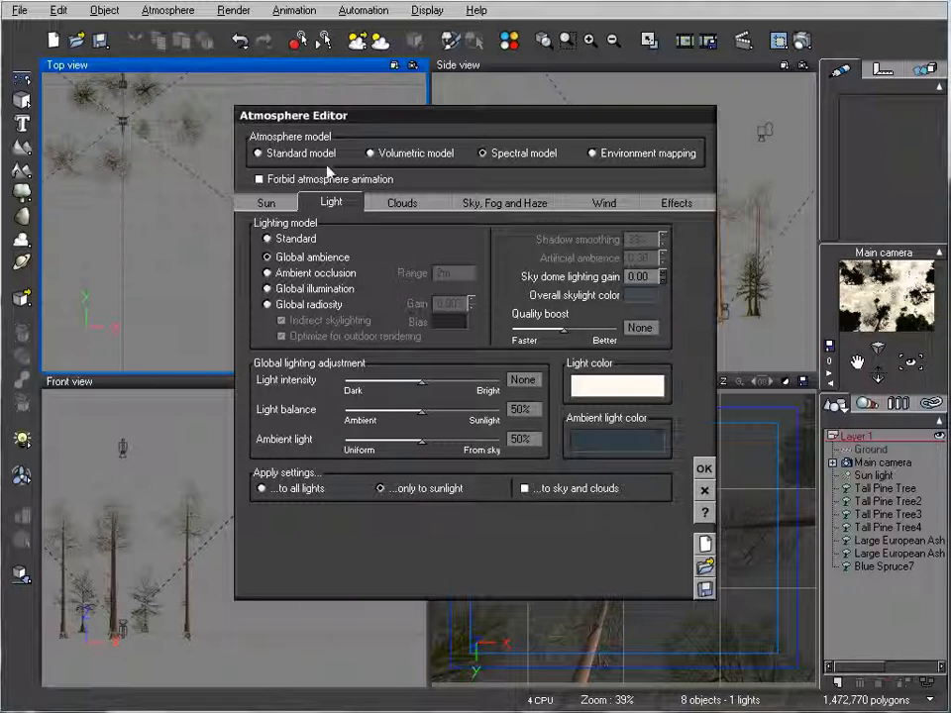
Set the Thick Strato-Cumulus Layer's altitude to 100 m, cover to 78% and opacity to 89%.
left_click(398, 205)
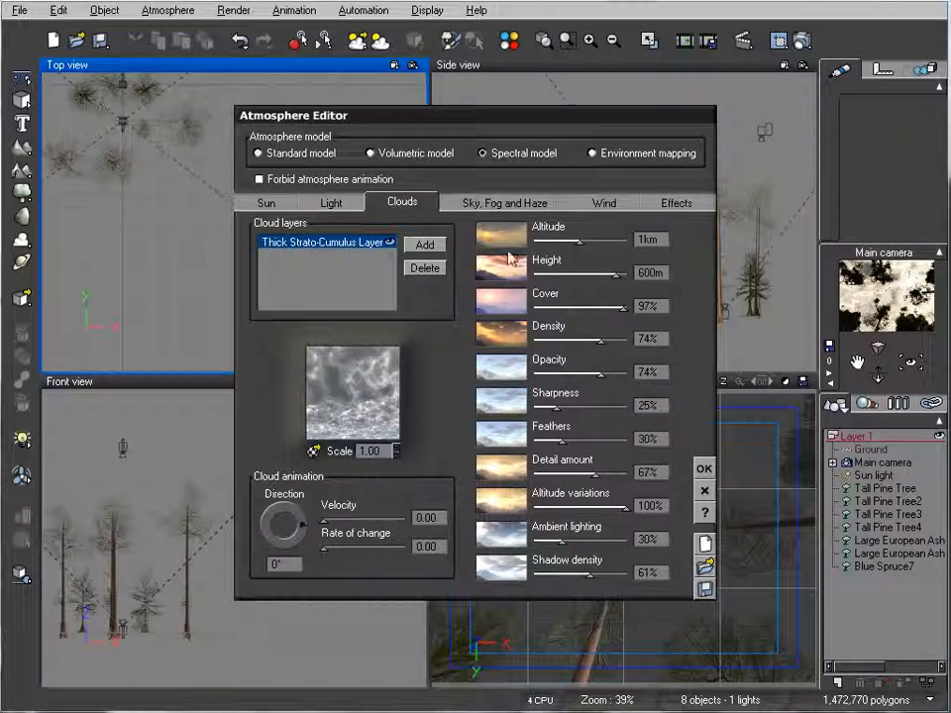
left_click_drag(579, 241, 534, 240)
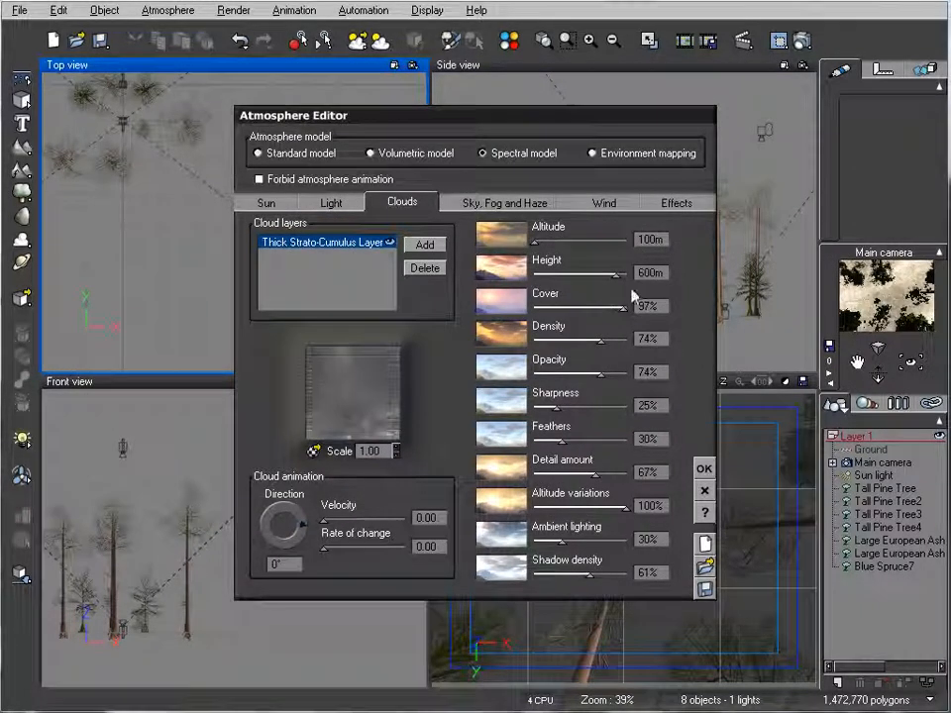
left_click_drag(614, 306, 615, 308)
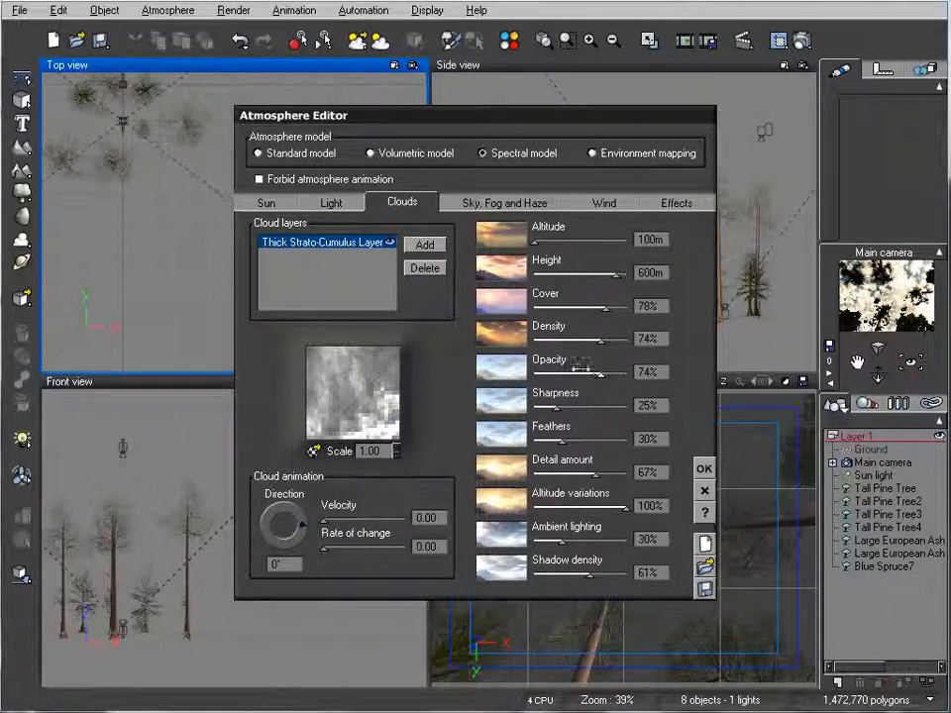
left_click_drag(615, 372, 620, 373)
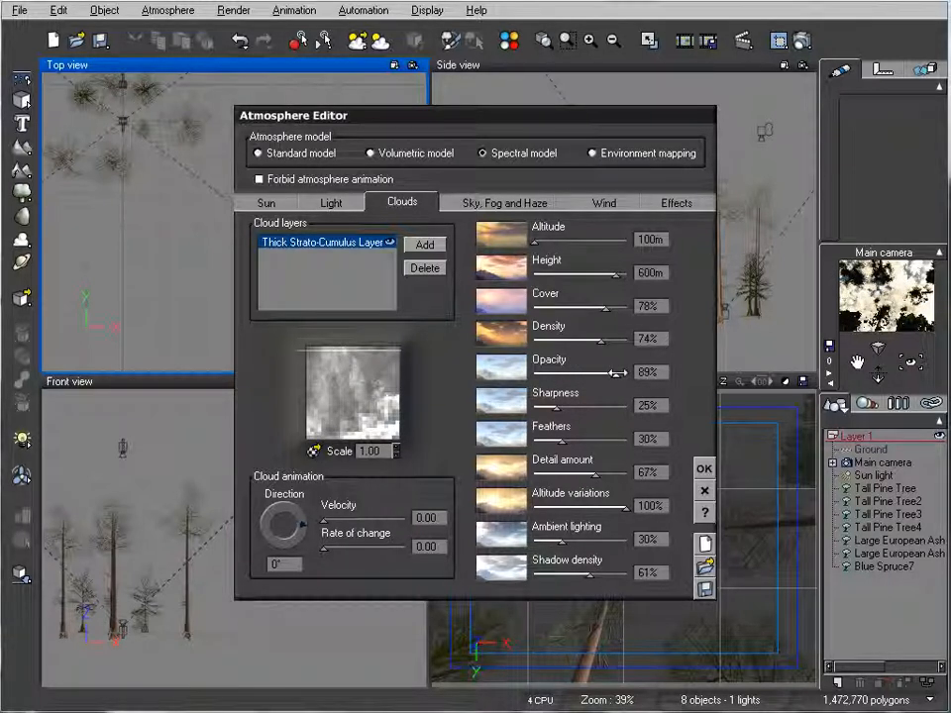
Set the cloud layer's sharpness to 76%, feathers to 51%, detail amount to 82% and shadow density to 11%, and accept the atmosphere.
left_click_drag(577, 408, 622, 406)
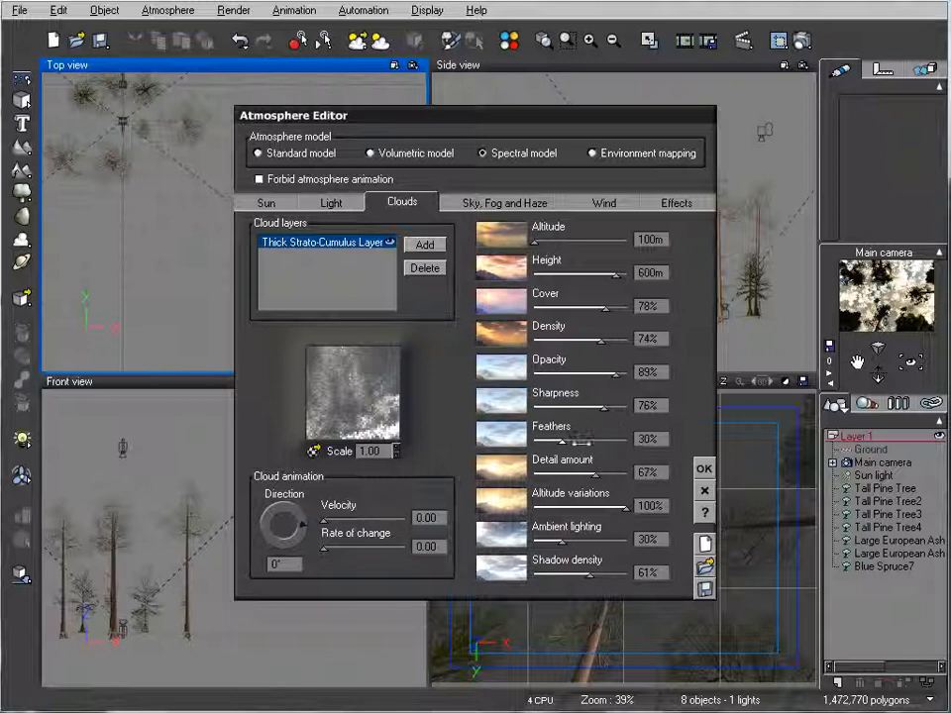
left_click_drag(591, 473, 612, 474)
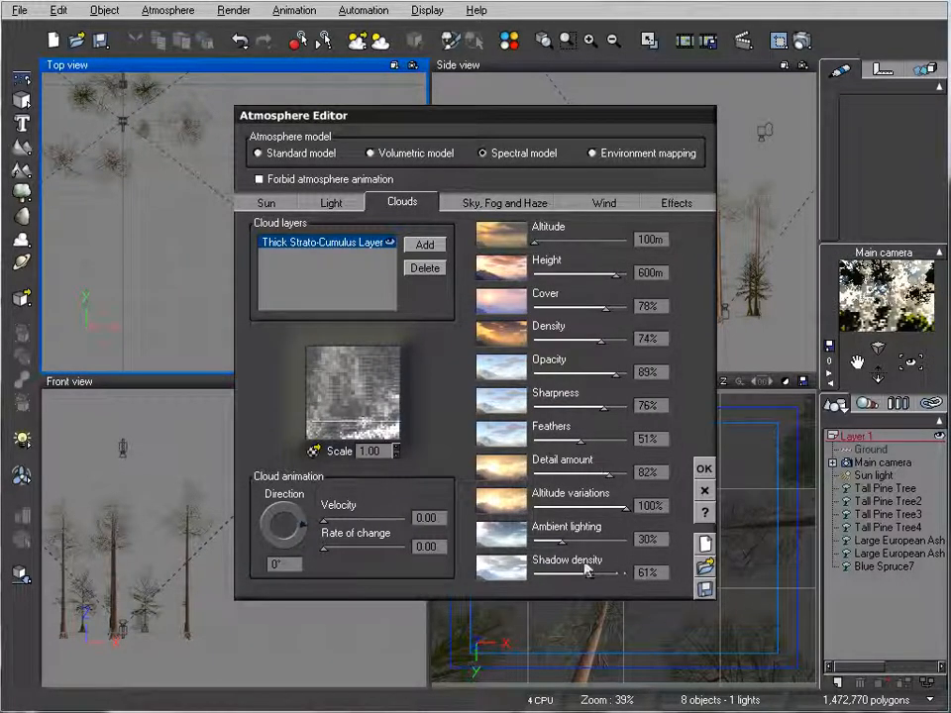
left_click_drag(591, 575, 542, 575)
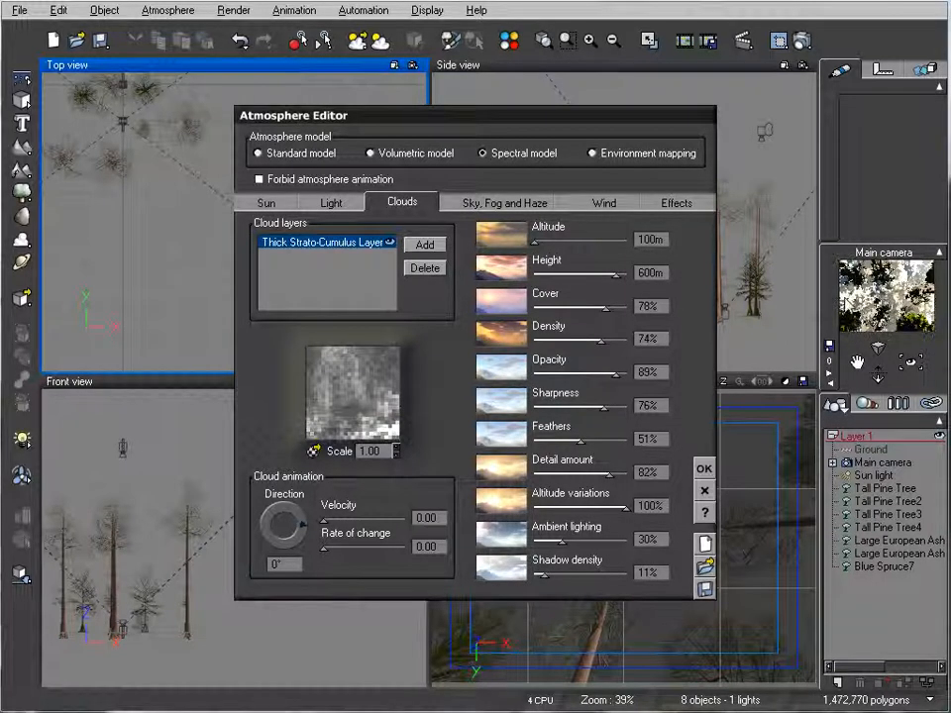
mouse_move(562, 542)
left_mouse_down()
mouse_move(542, 541)
mouse_move(570, 543)
left_mouse_up()
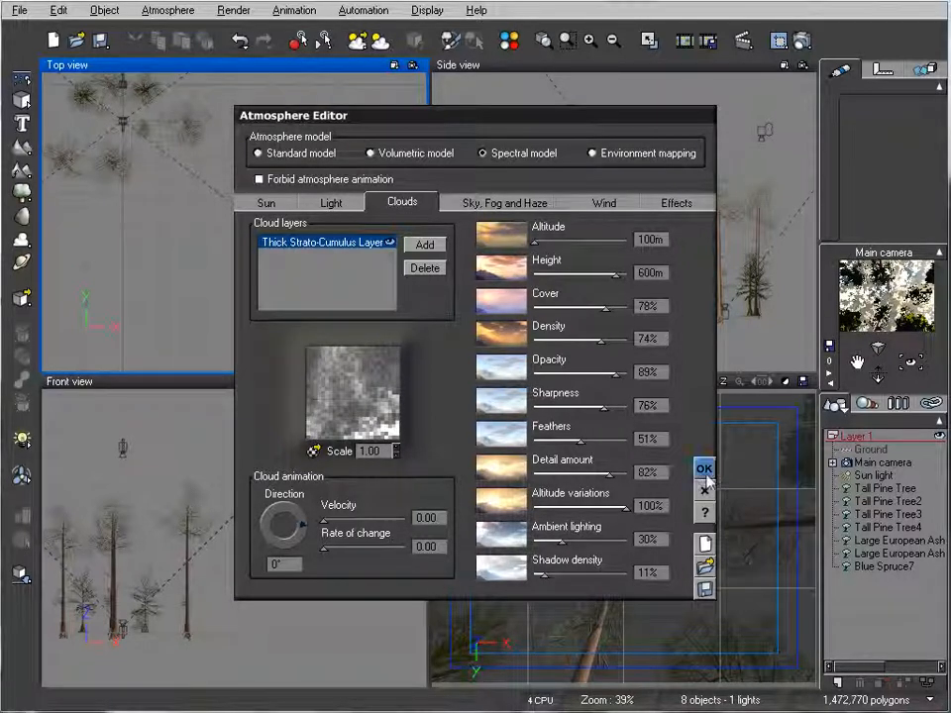
left_click(520, 203)
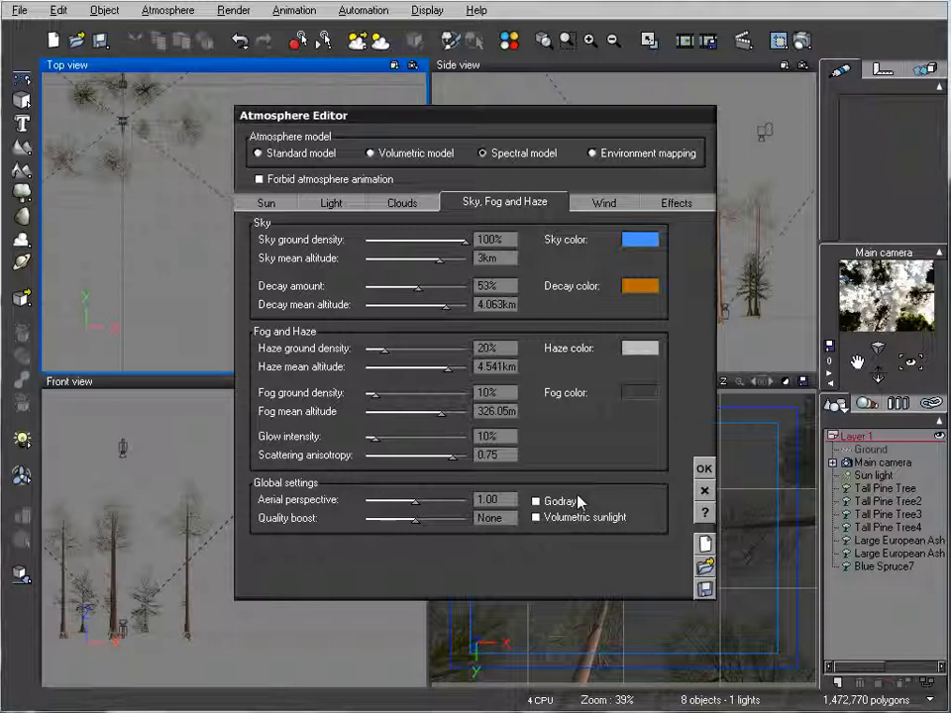
left_click(700, 469)
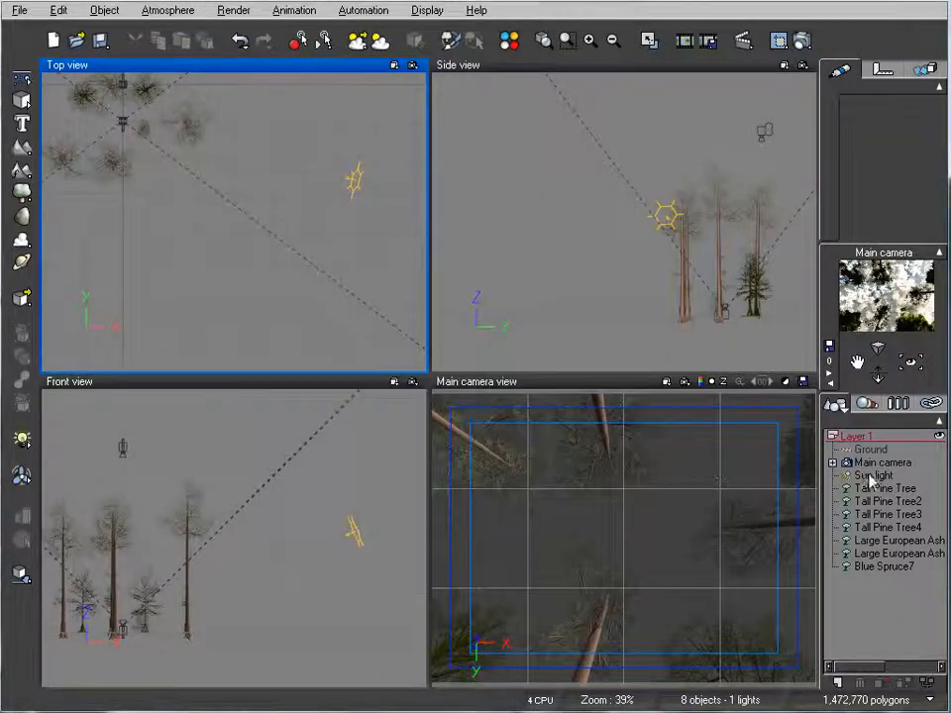
Move the Sun light toward -X and -Y in the Top view.
left_click(868, 475)
right_click_drag(318, 277, 436, 228)
left_click_drag(368, 163, 299, 250)
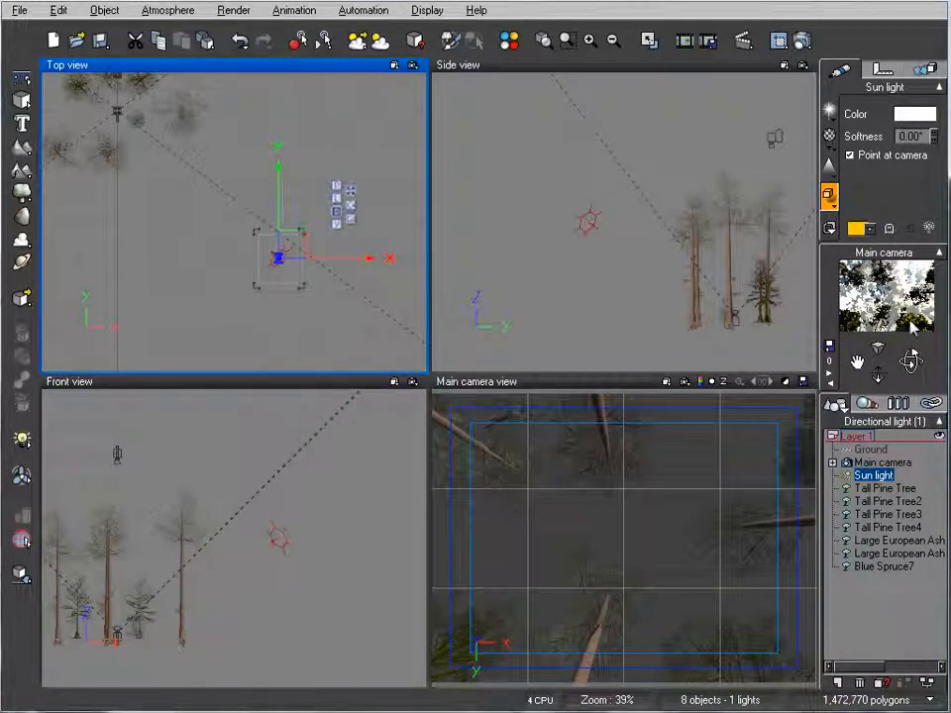
Render the cloudy scene to screen at 640x480 in Preview quality and close the finished render.
left_click(800, 41)
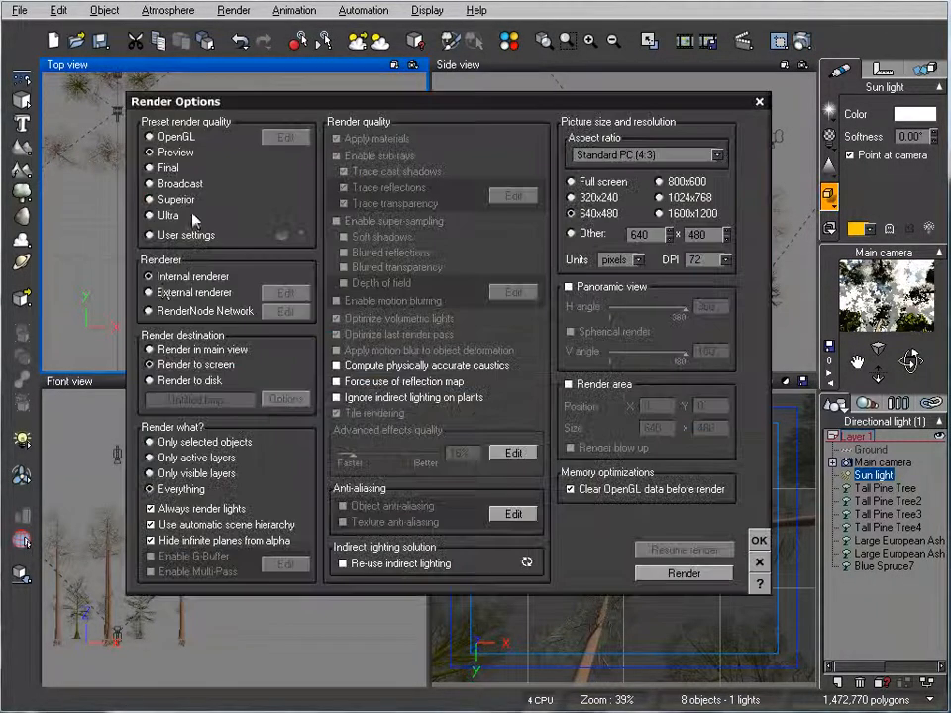
left_click(684, 573)
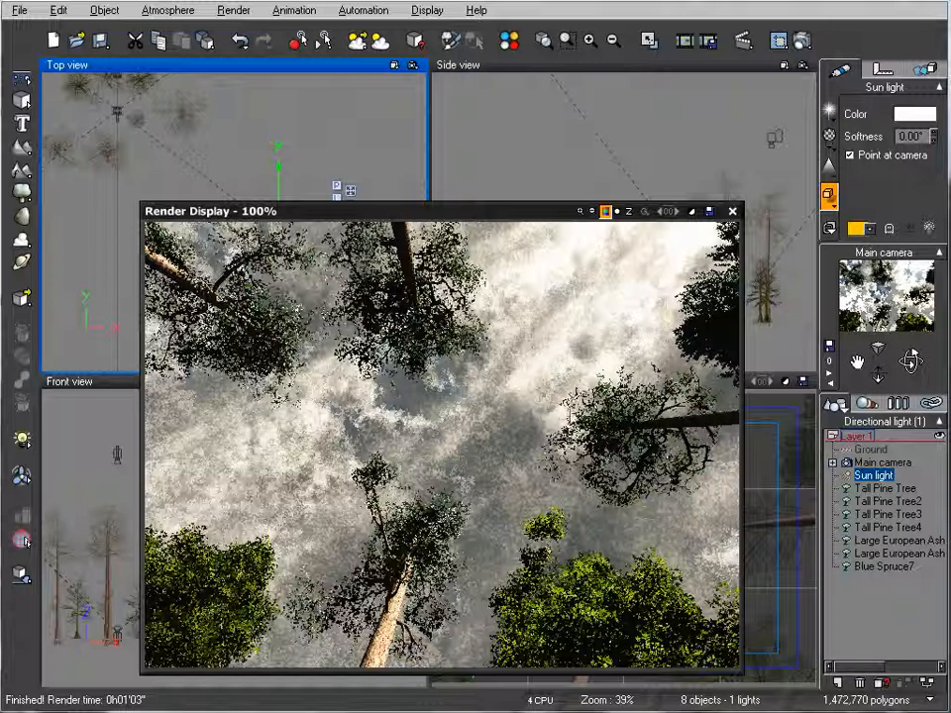
left_click(732, 211)
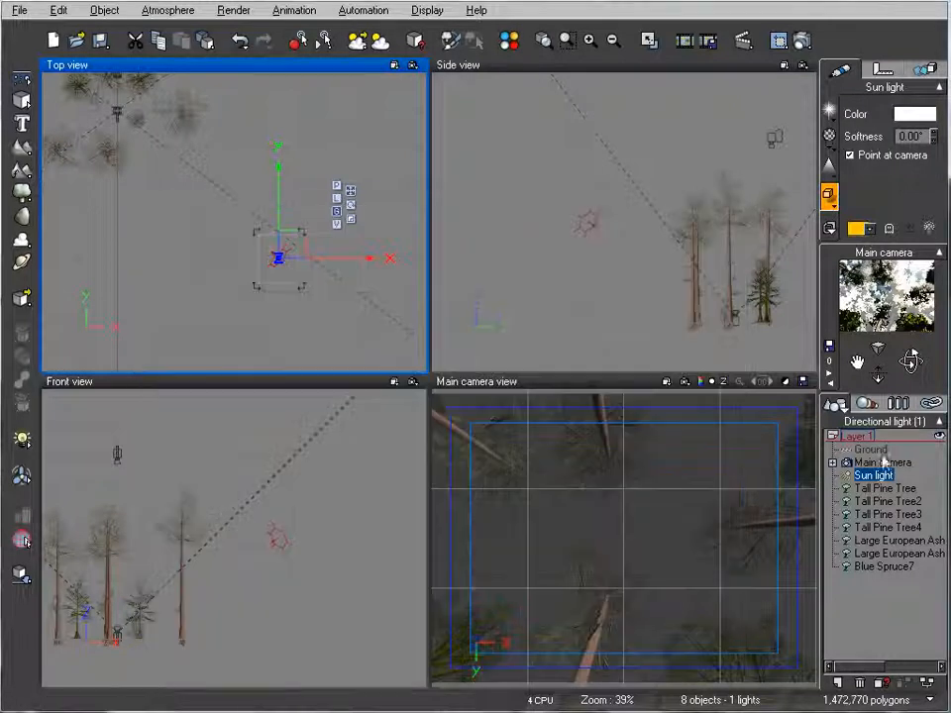
Reopen the Atmosphere Editor and reduce the Thick Strato-Cumulus Layer's cover to 74%.
left_click(169, 10)
left_click(199, 90)
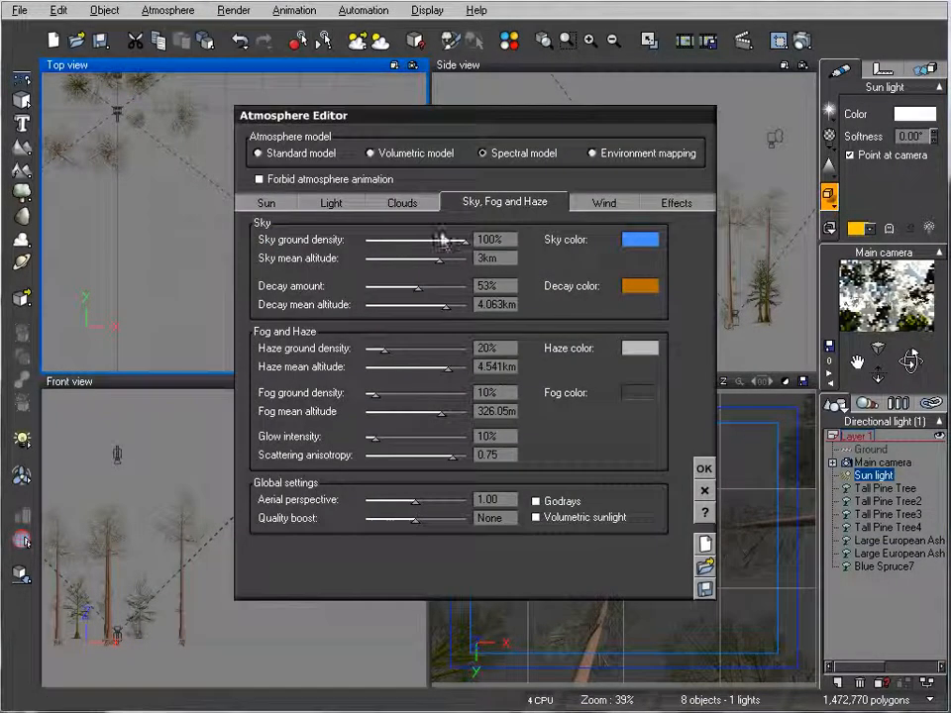
left_click(402, 202)
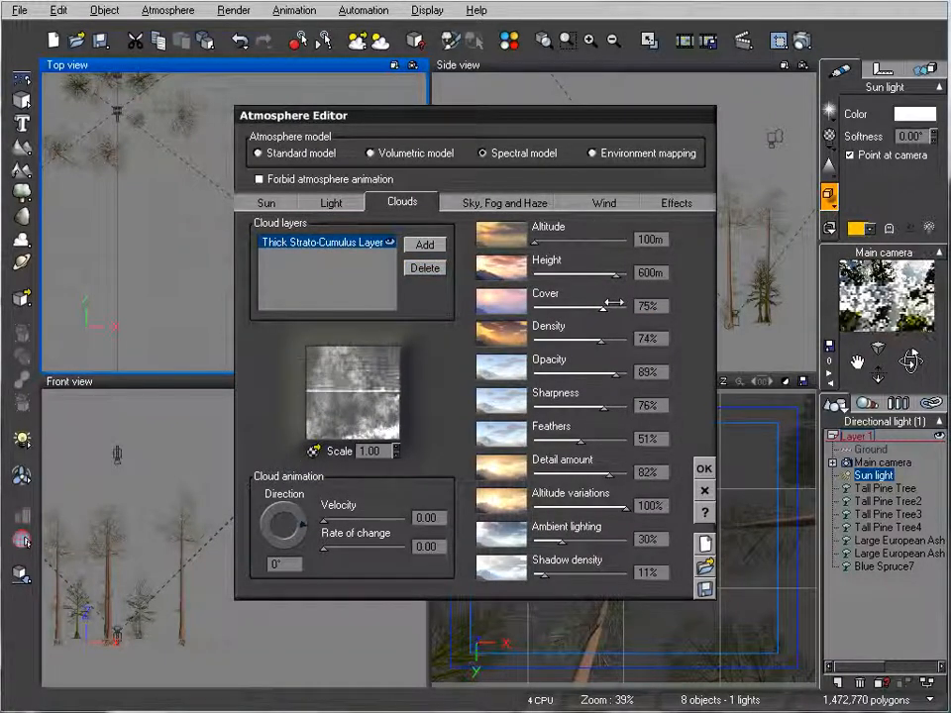
left_click_drag(614, 303, 612, 303)
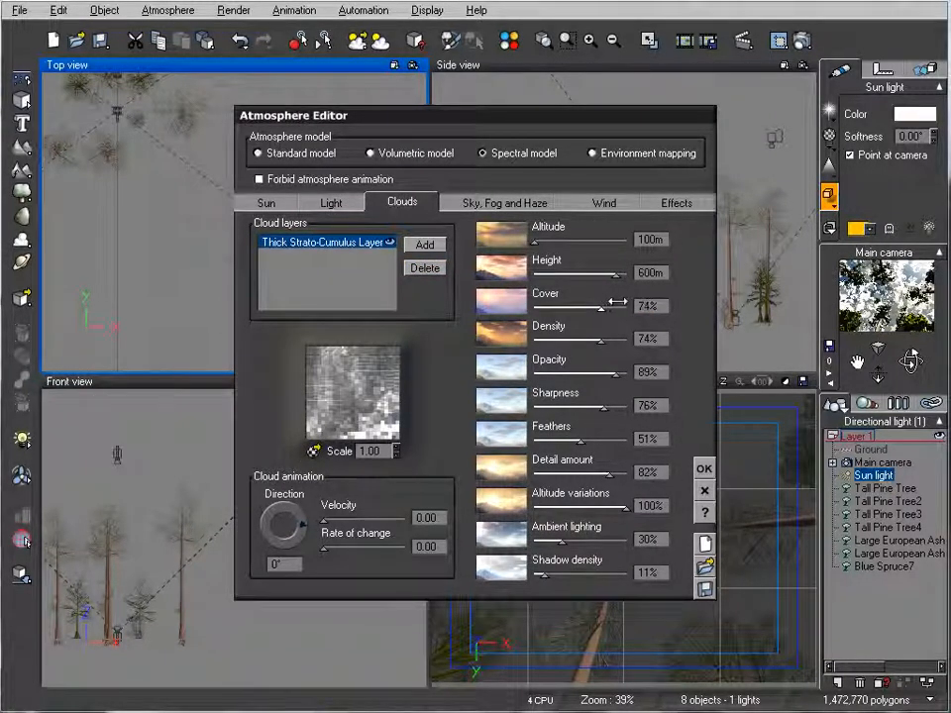
Set the sky ground density to 81% and the atmosphere's global quality boost to 3.05, and accept the changes.
left_click(487, 203)
mouse_move(465, 239)
left_mouse_down()
mouse_move(430, 240)
mouse_move(447, 239)
left_mouse_up()
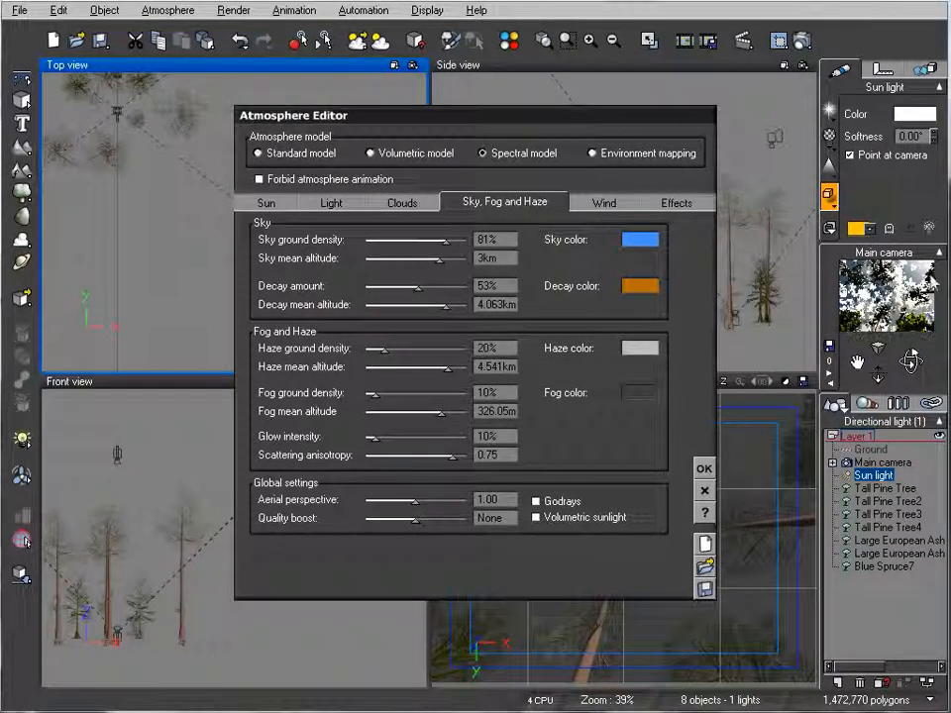
left_click(705, 469)
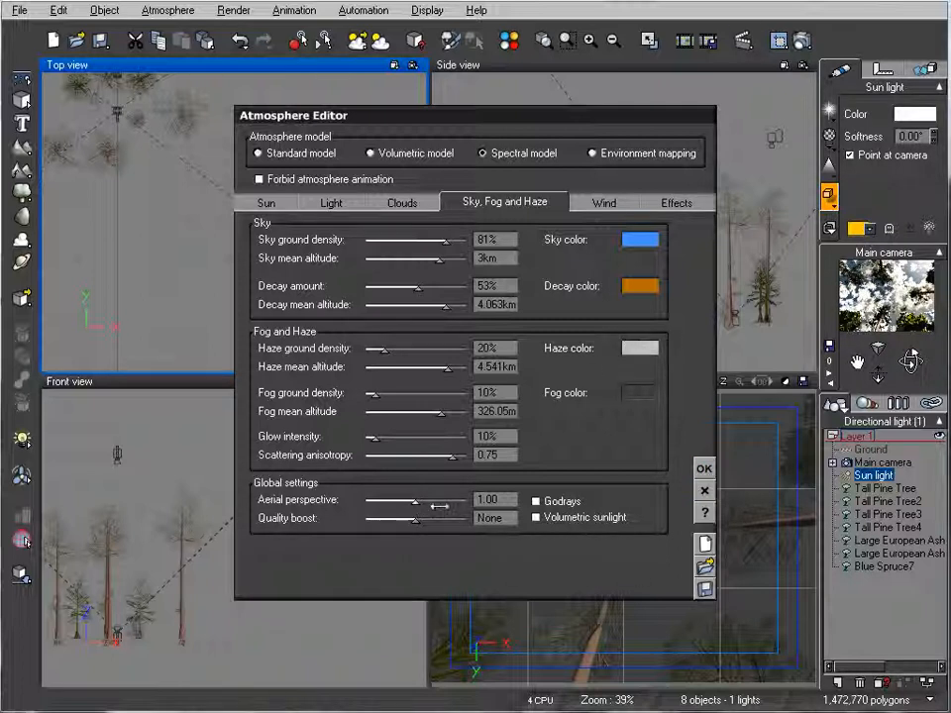
left_click_drag(416, 518, 458, 518)
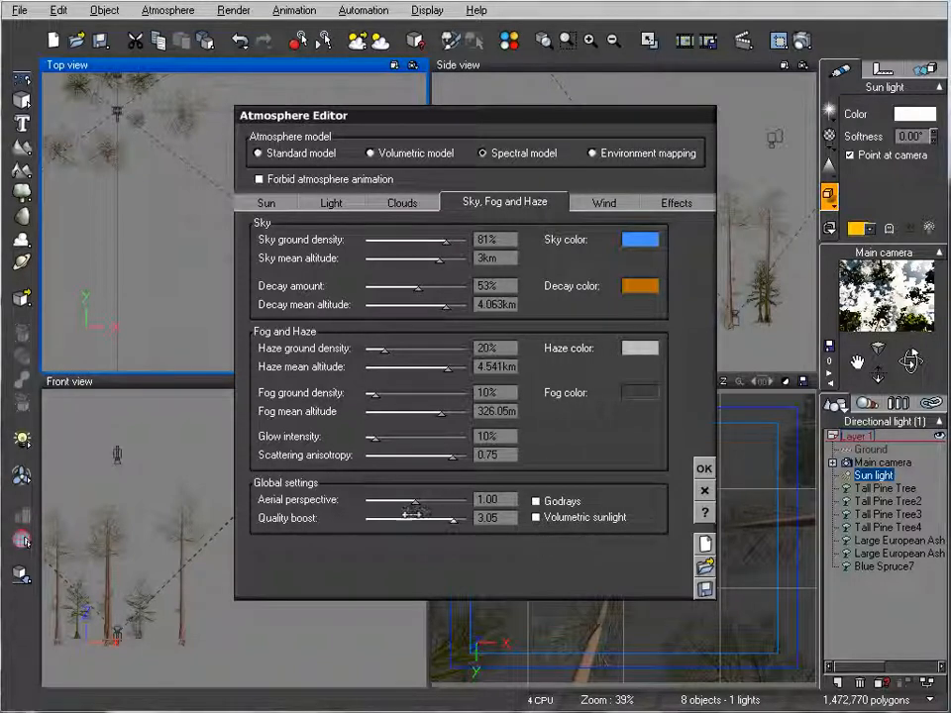
left_click(704, 469)
Render the scene to screen at 640x480 using the Final quality preset.
left_click(802, 40)
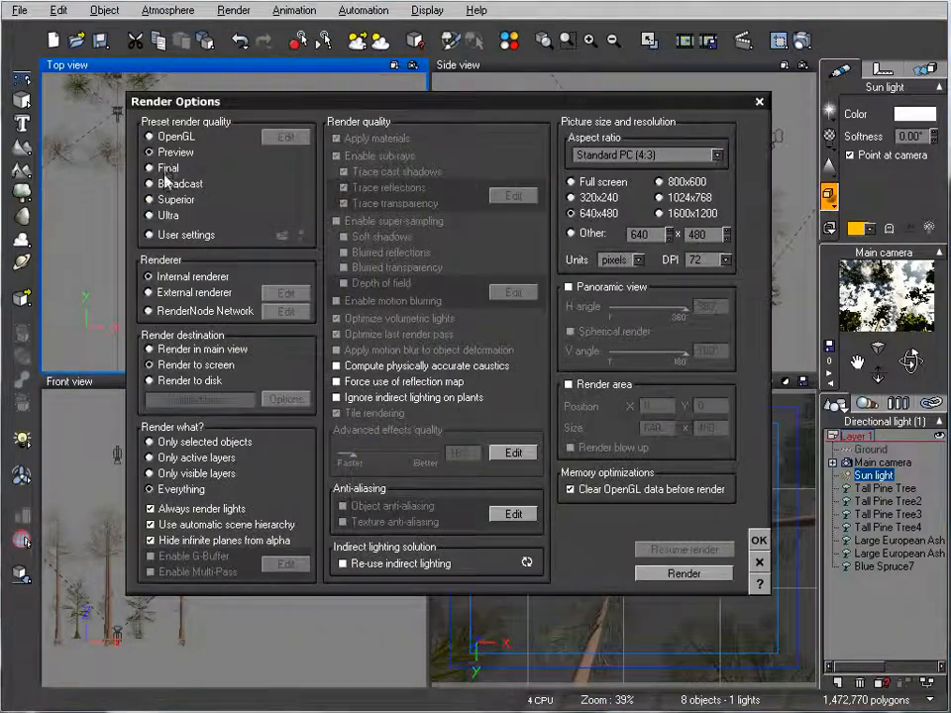
left_click(156, 169)
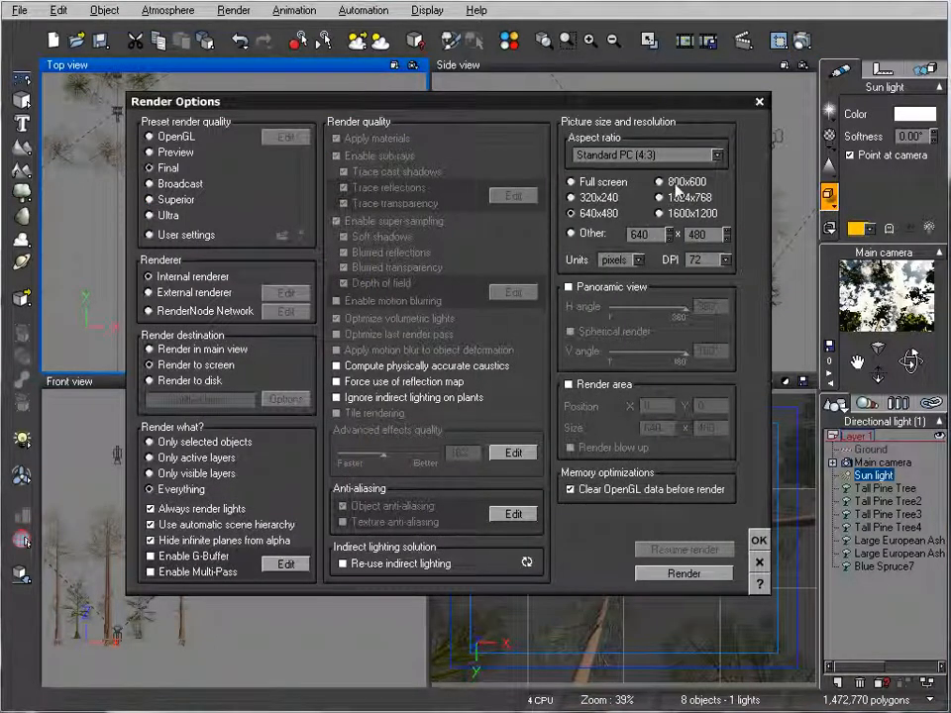
left_click(681, 573)
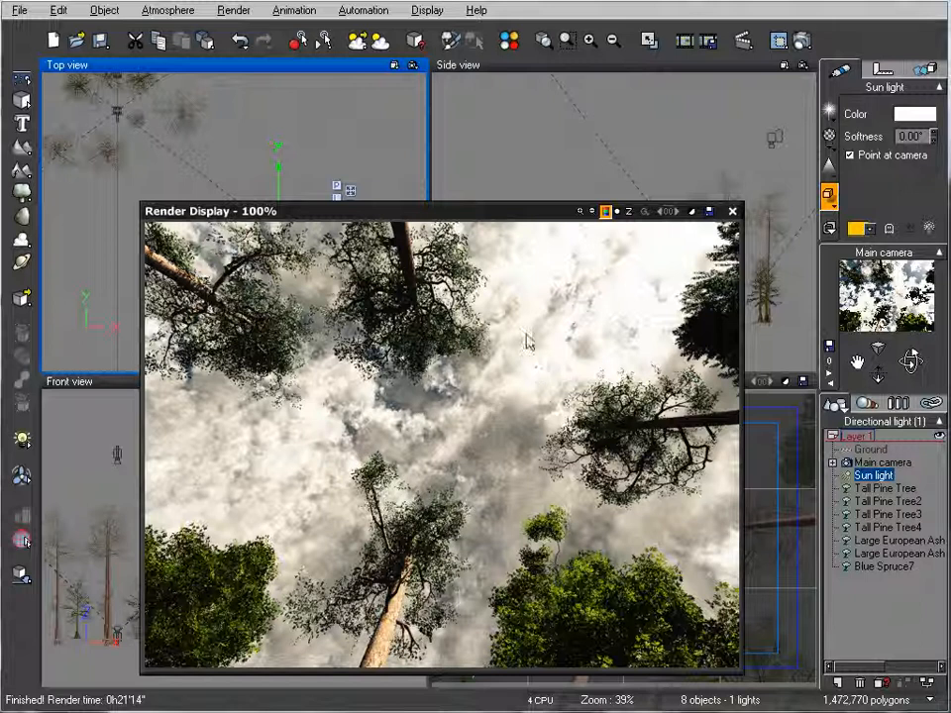
Save the finished render as fallingsky.jpg in the fallingsky folder with 100% JPEG quality, and close the render display.
left_click(709, 212)
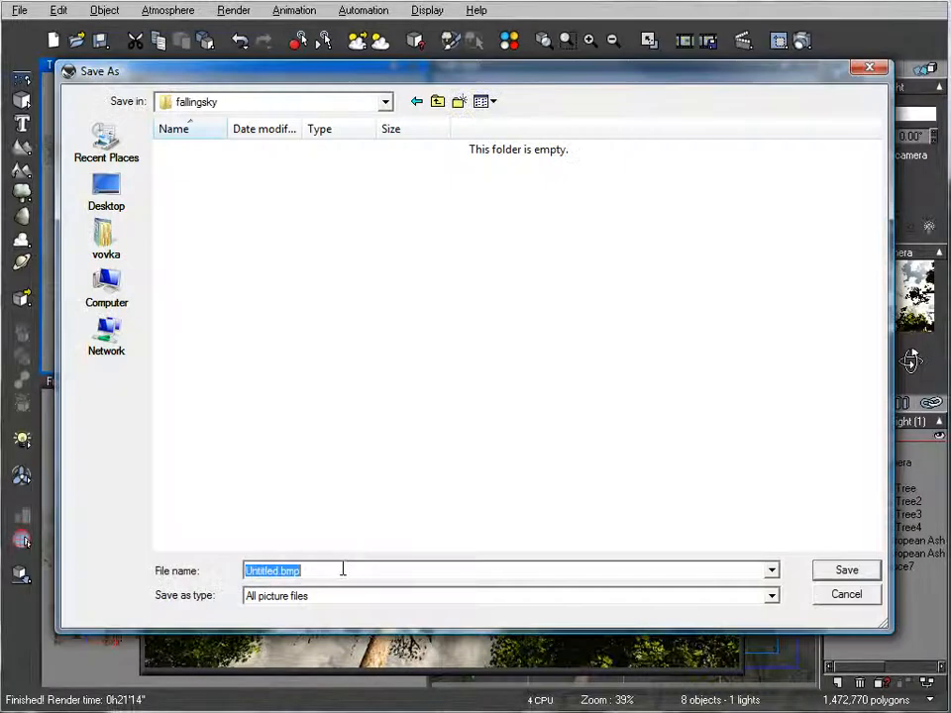
type("fallingsky")
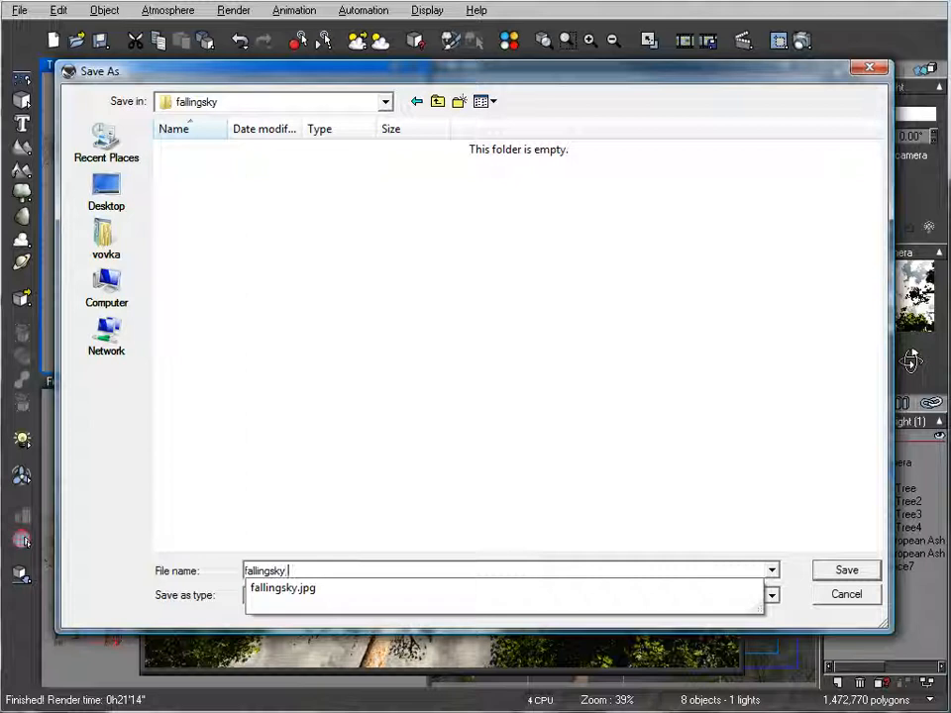
left_click(343, 587)
left_click(864, 574)
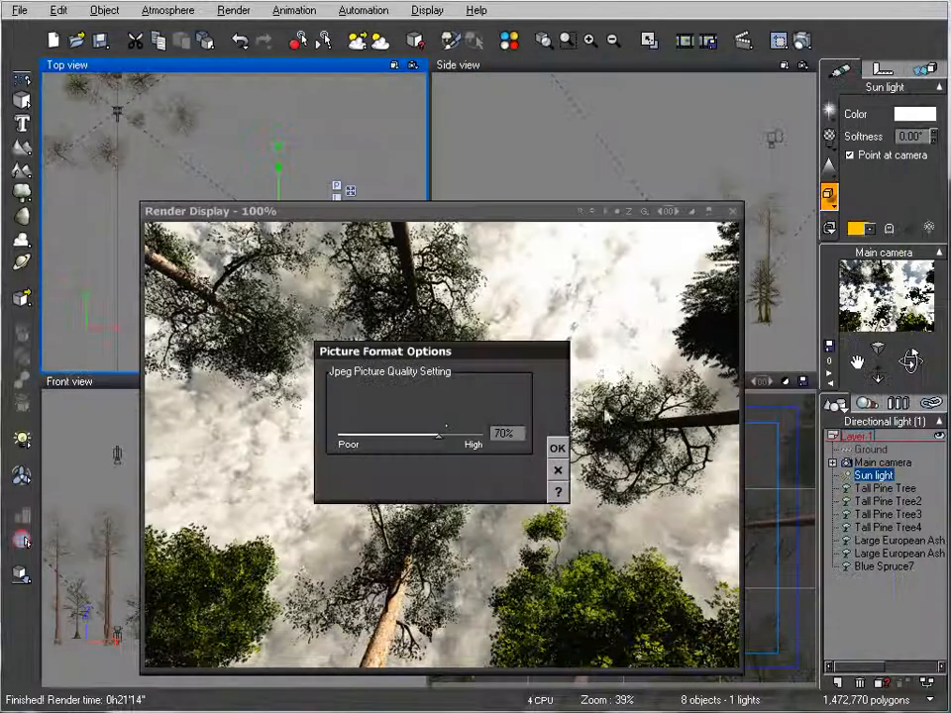
left_click_drag(437, 427, 476, 424)
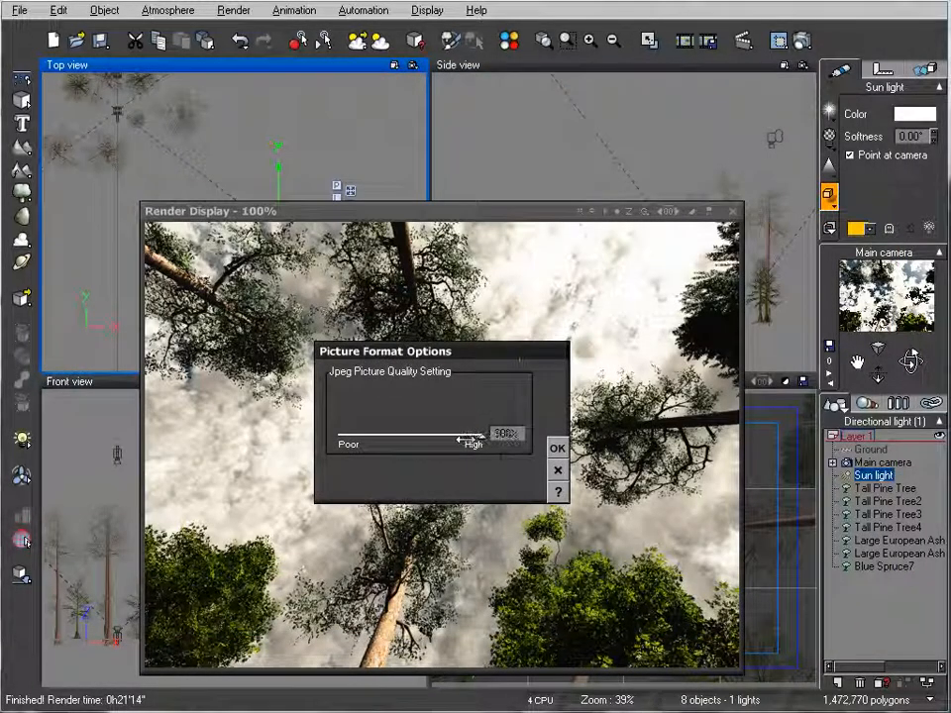
left_click(556, 448)
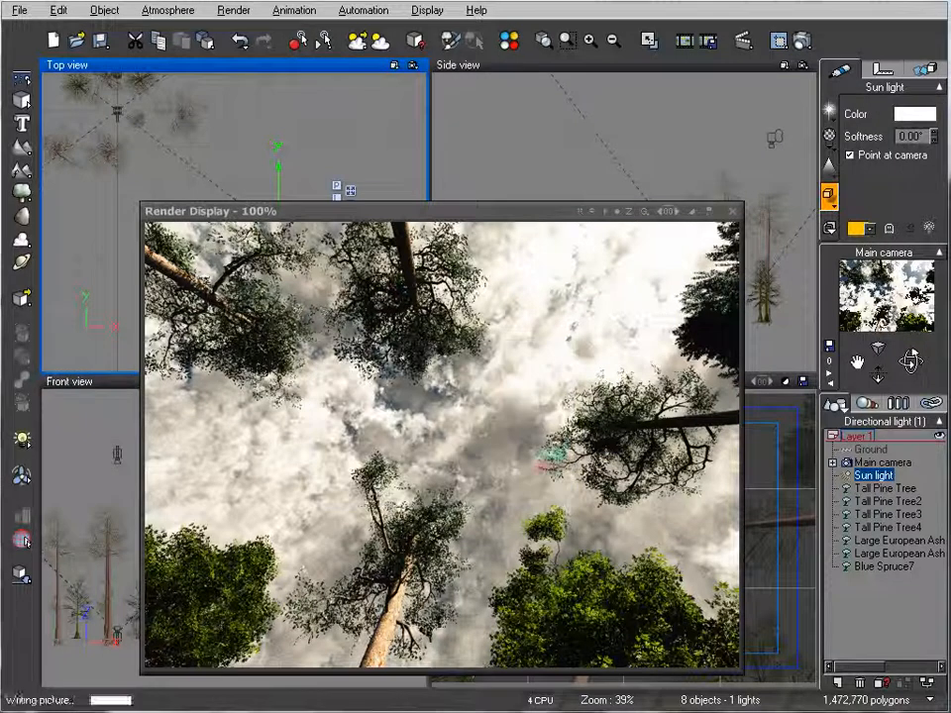
left_click(732, 211)
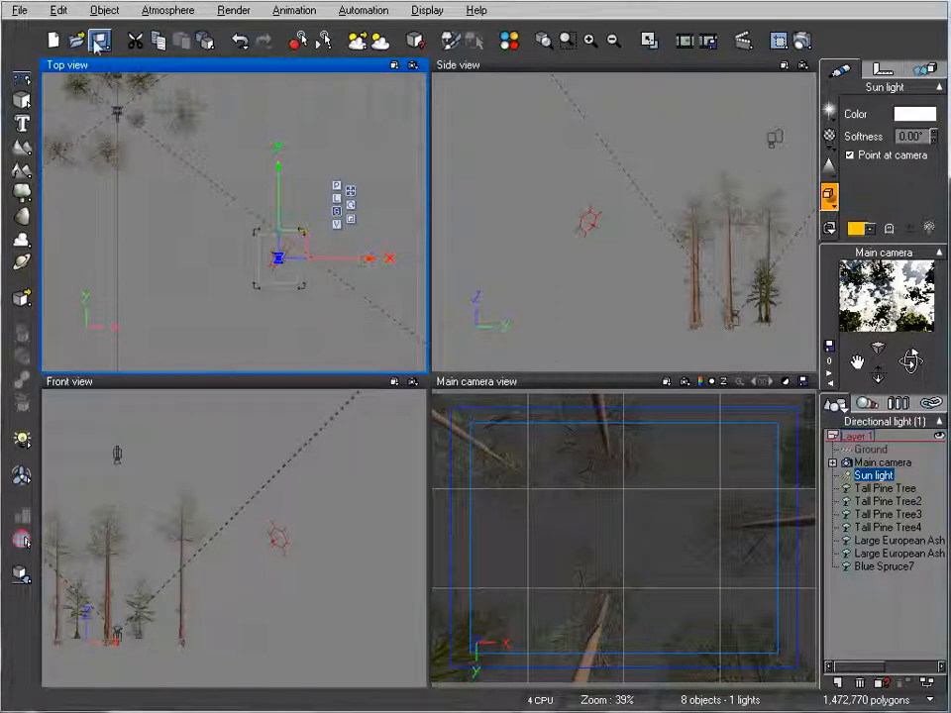
Save the scene as fallingsky in Vue scene format in the fallingsky folder.
key("ctrl+s")
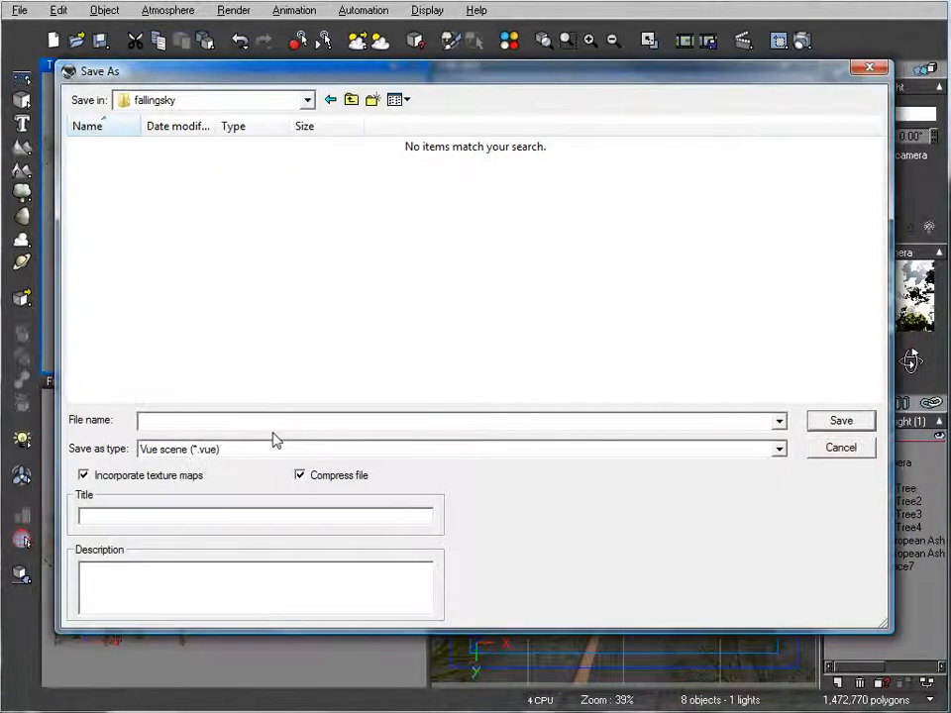
type("falli")
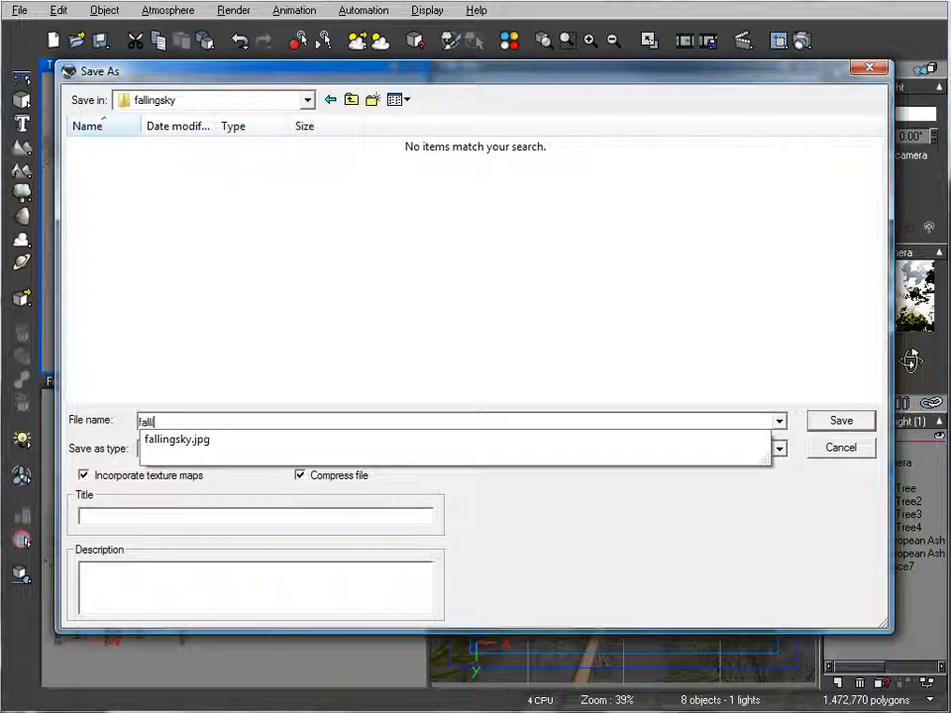
type("ngsky")
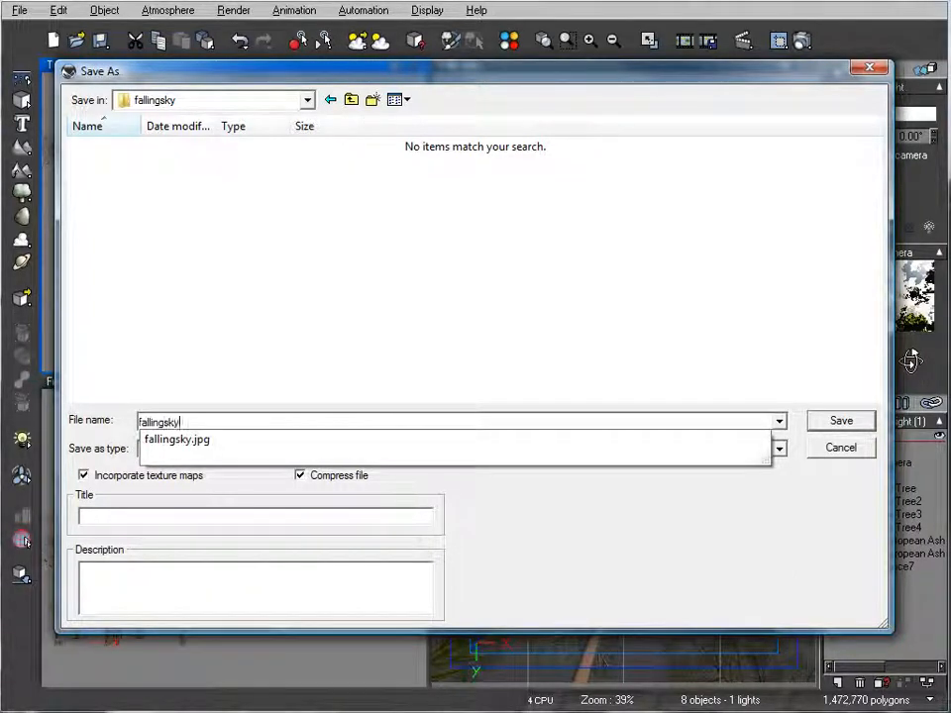
left_click(828, 424)
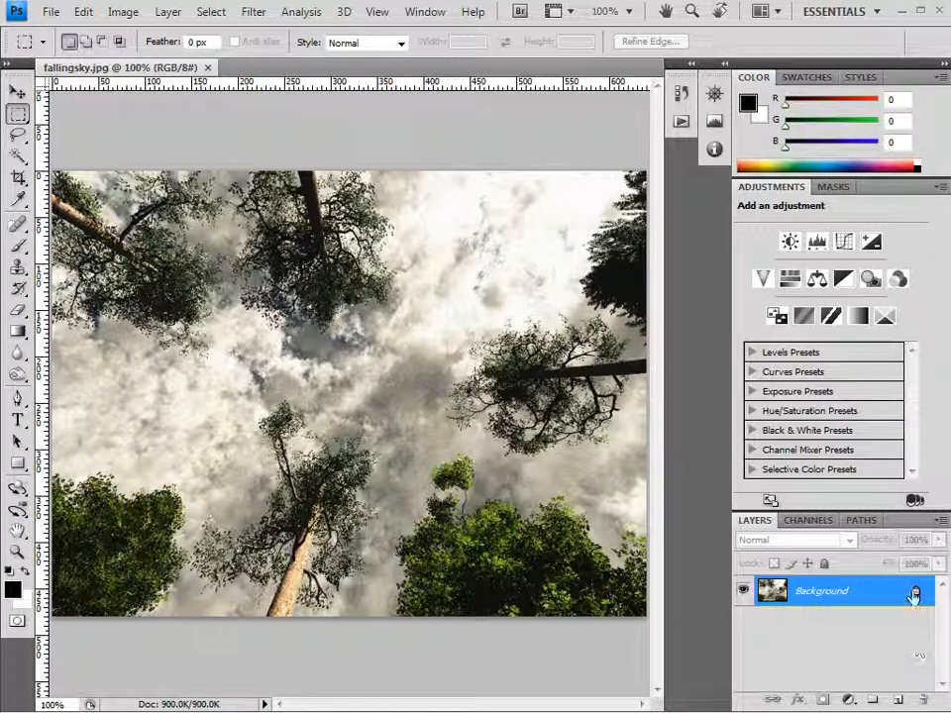
In Photoshop, apply a Radial Blur to the fallingsky.jpg background with amount 6, Zoom method and Best quality.
left_click(252, 13)
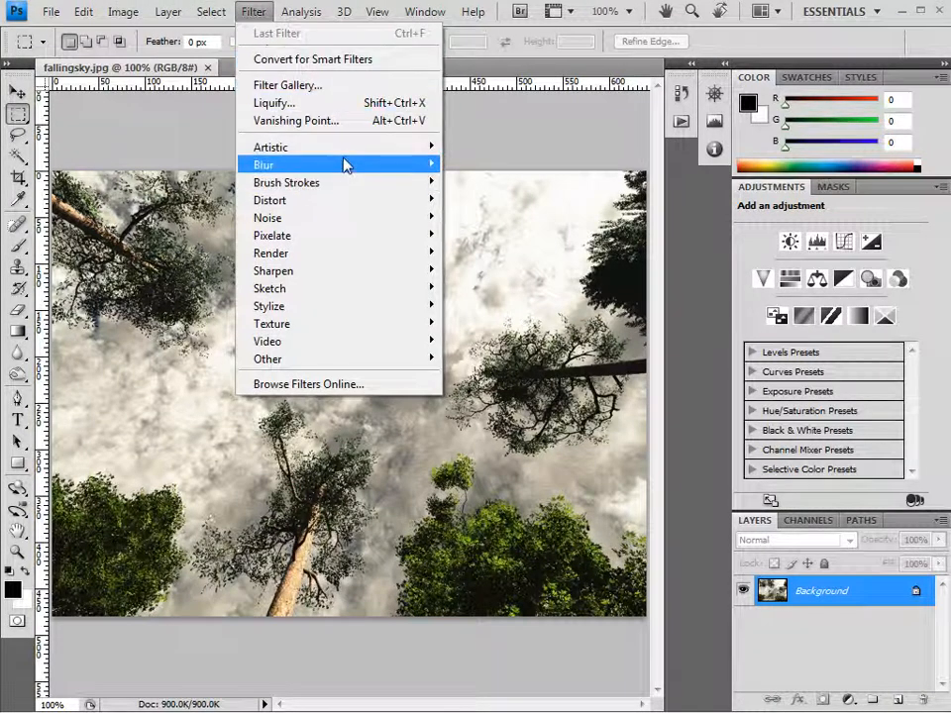
mouse_move(346, 164)
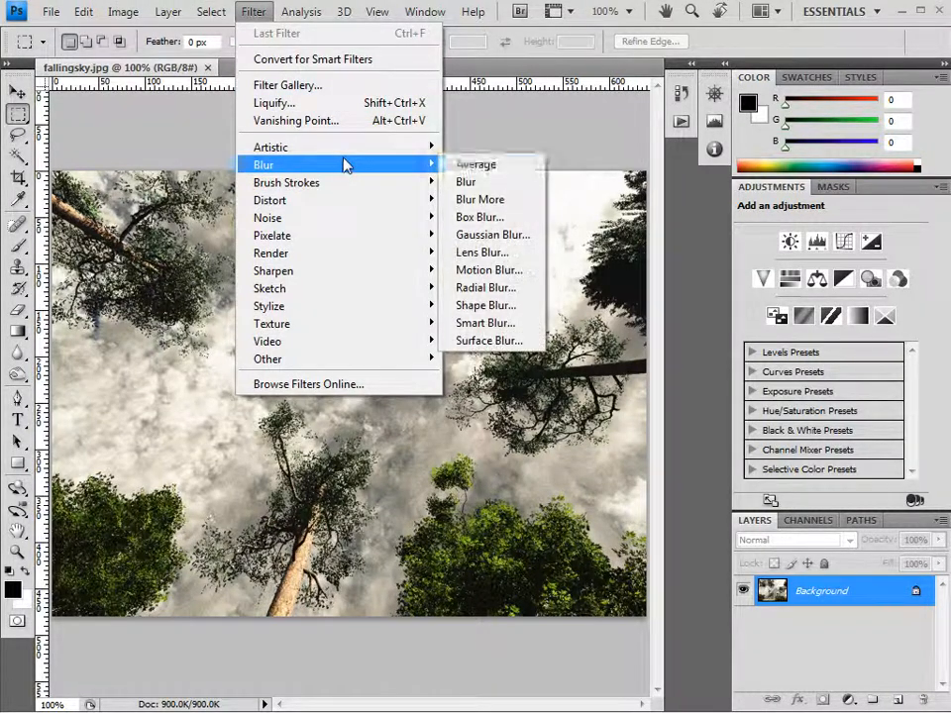
left_click(499, 290)
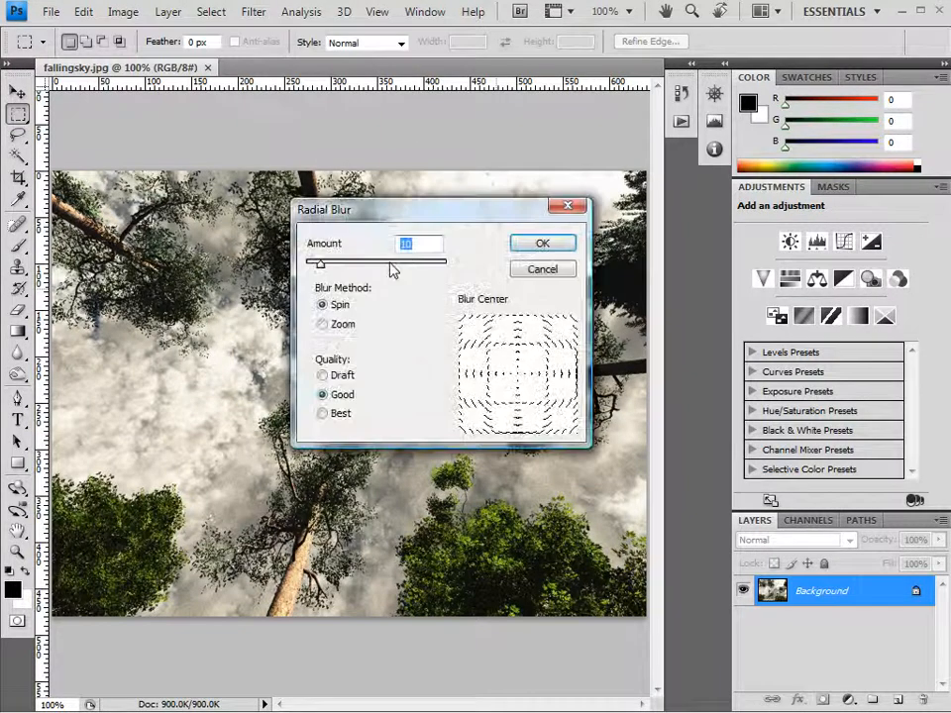
left_click(324, 325)
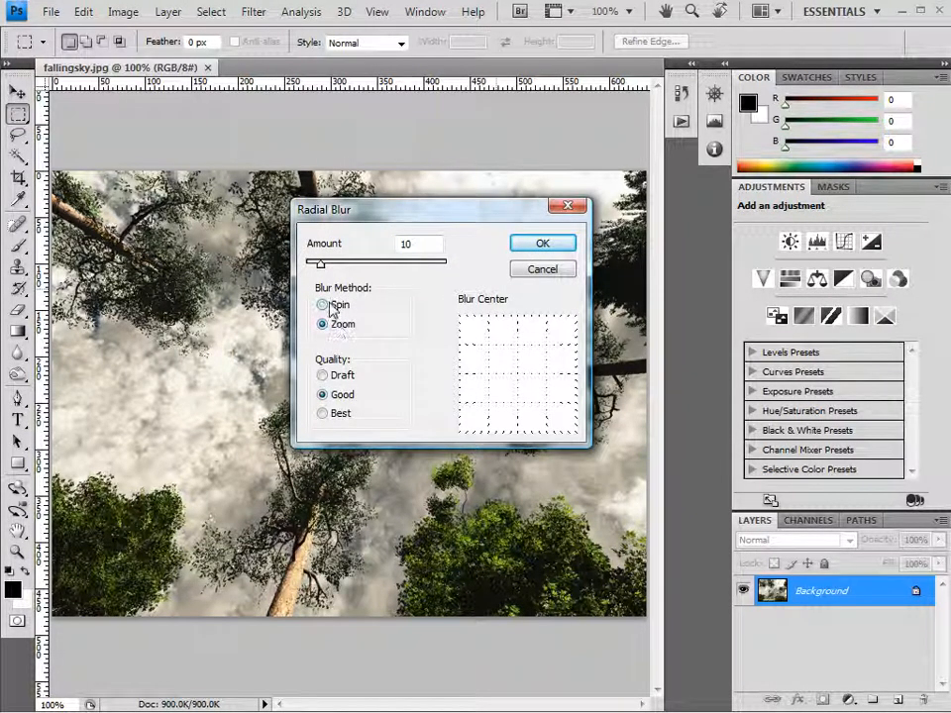
left_click(330, 416)
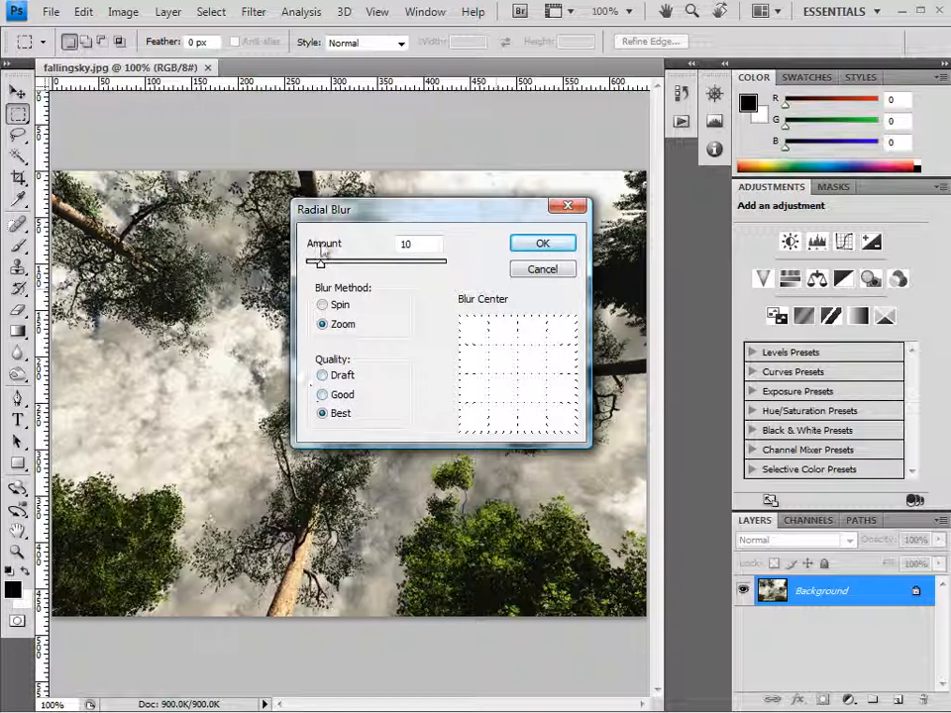
left_click_drag(318, 272, 315, 272)
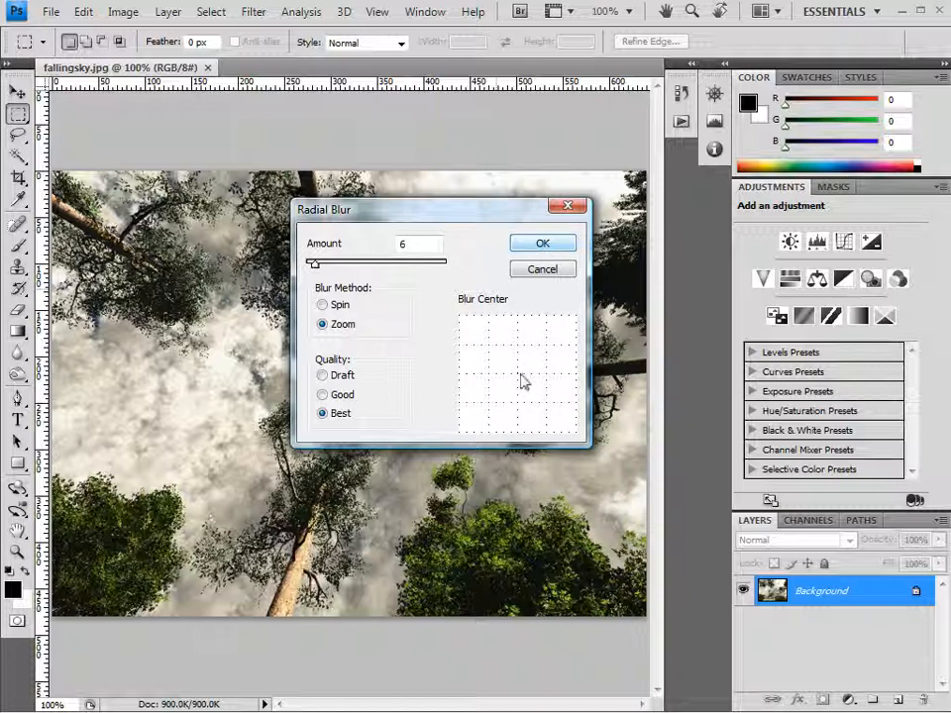
left_click(545, 249)
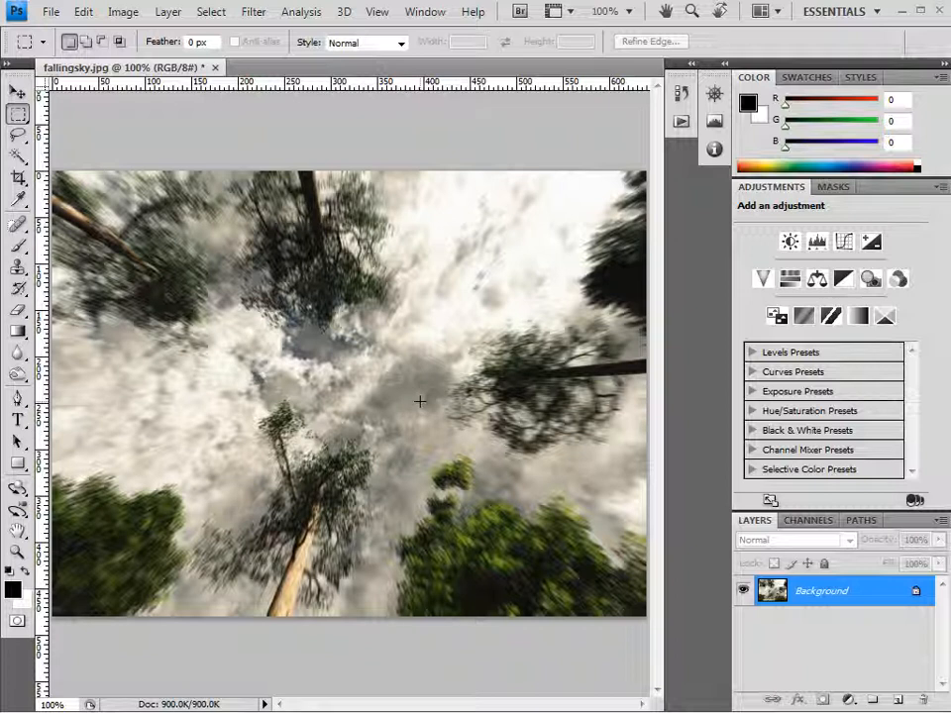
Undo the radial blur on the background and copy the entire image onto a new layer.
key("ctrl+z")
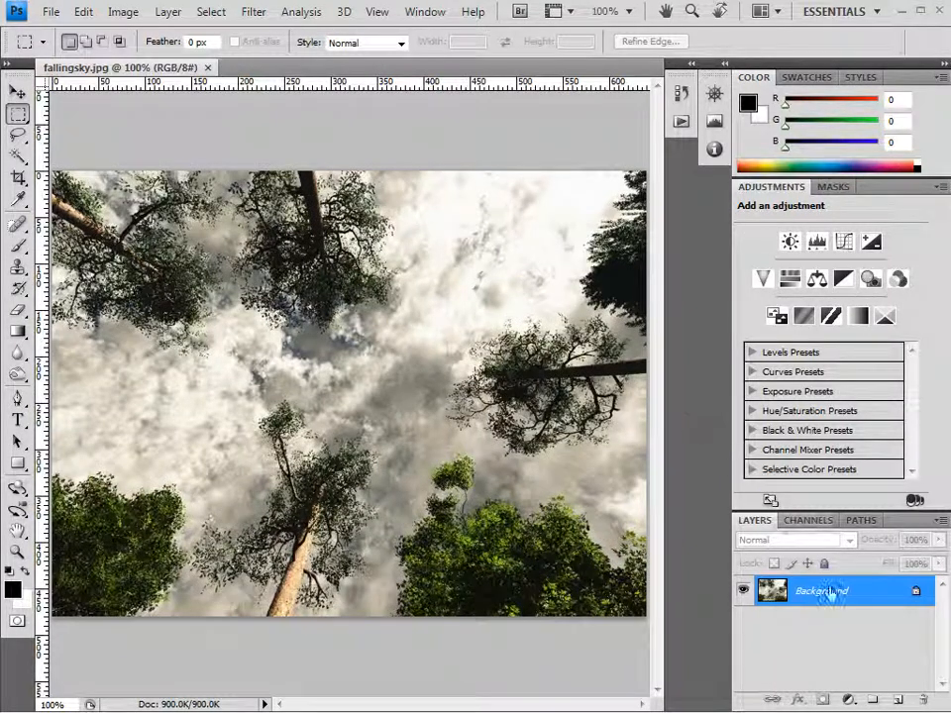
key("ctrl+a")
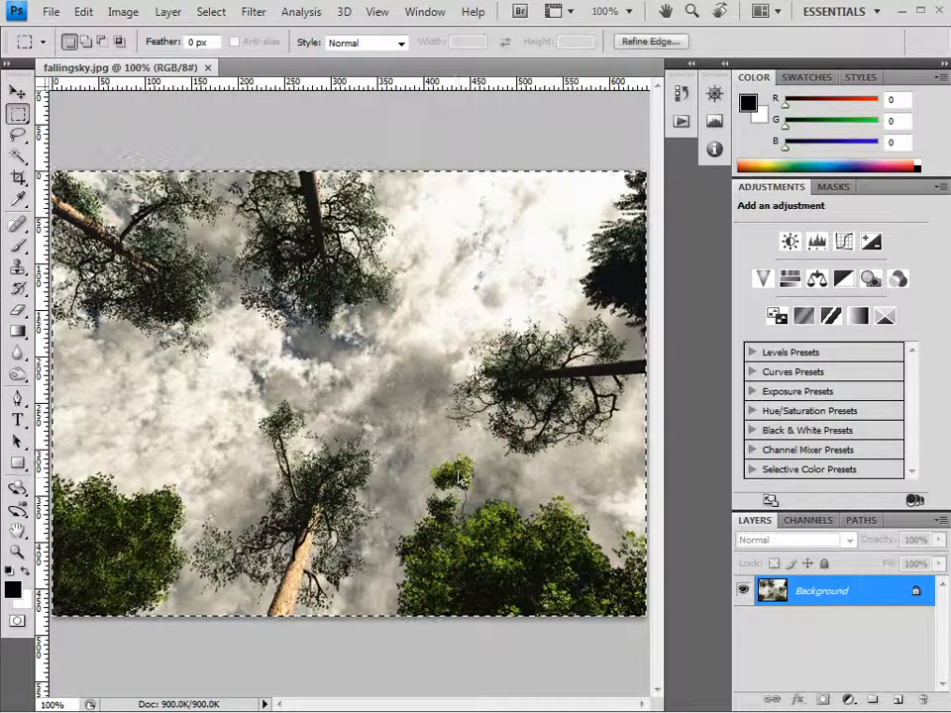
key("ctrl+j")
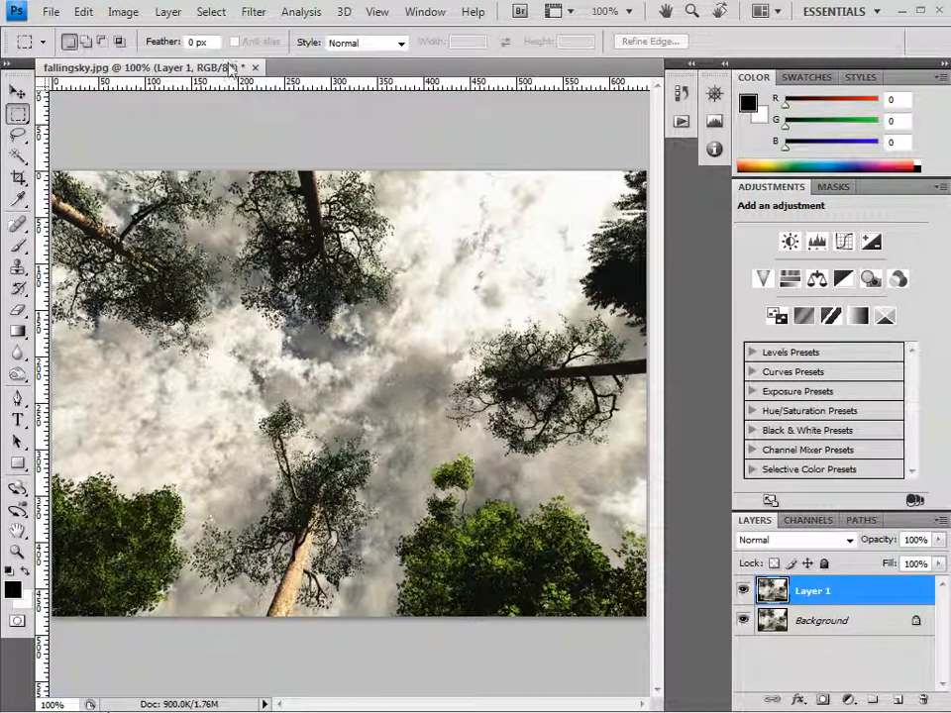
Reapply the last Radial Blur to the duplicated layer and set its blend mode to Overlay.
left_click(252, 14)
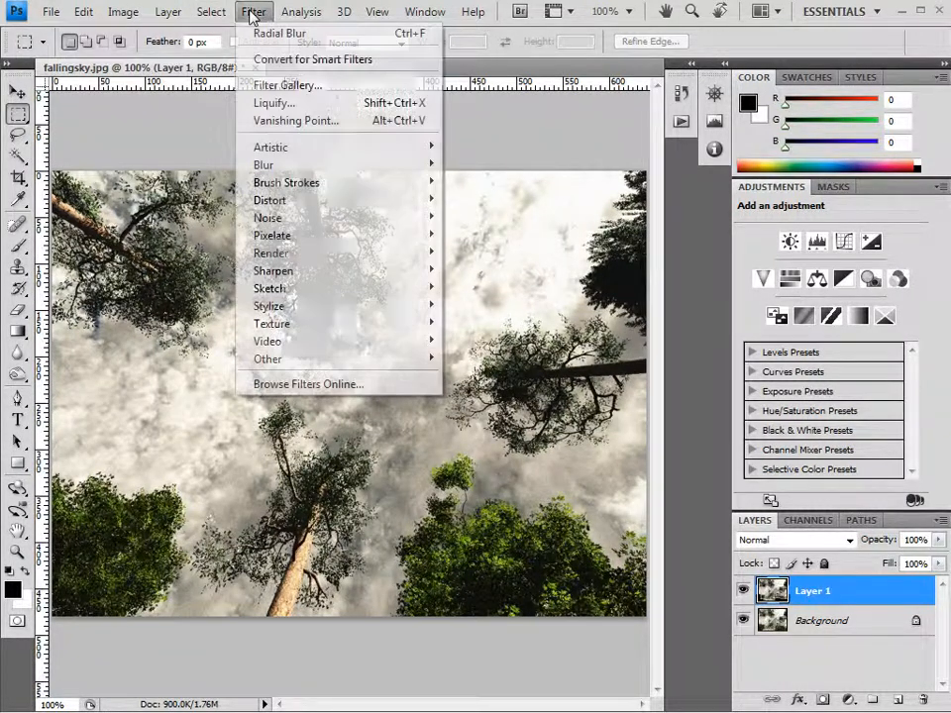
left_click(263, 33)
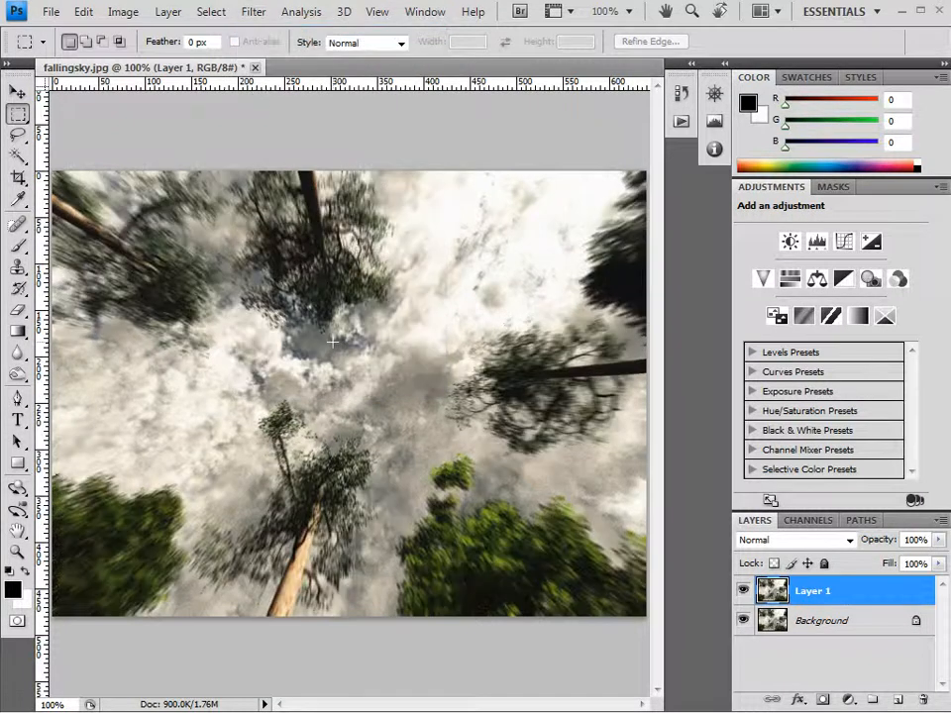
left_click(850, 540)
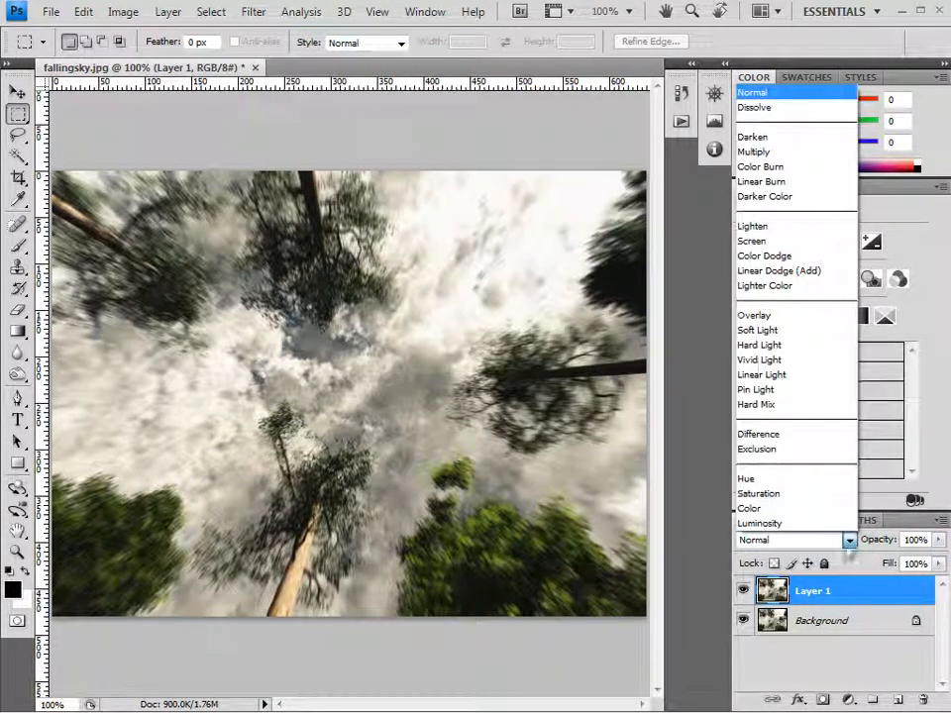
left_click(793, 319)
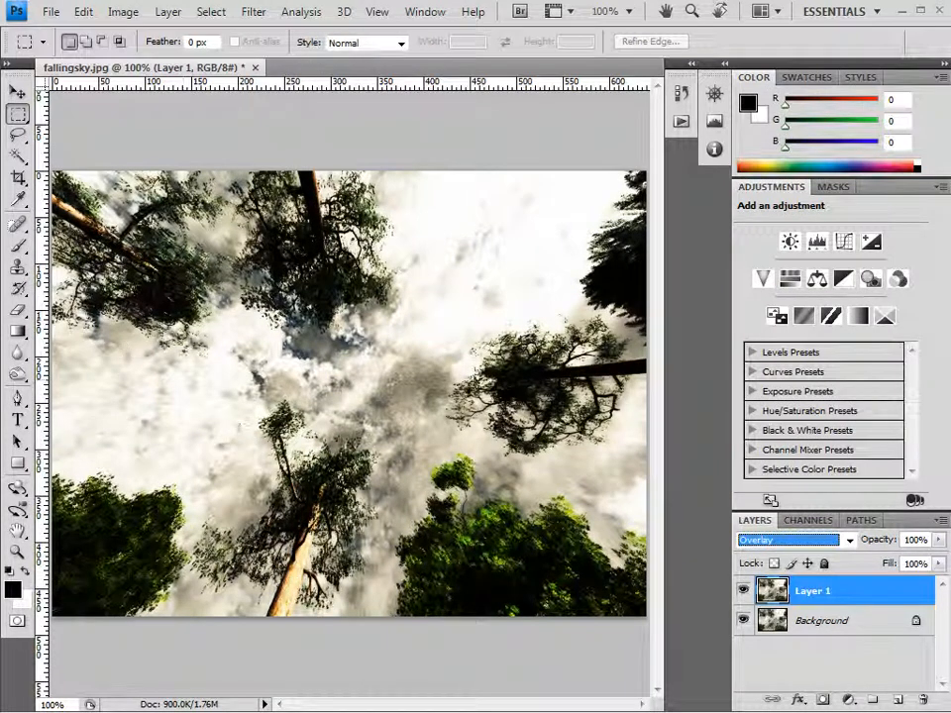
Reduce the blurred overlay layer's fill to 28% and deselect the layer.
left_click_drag(938, 564, 895, 585)
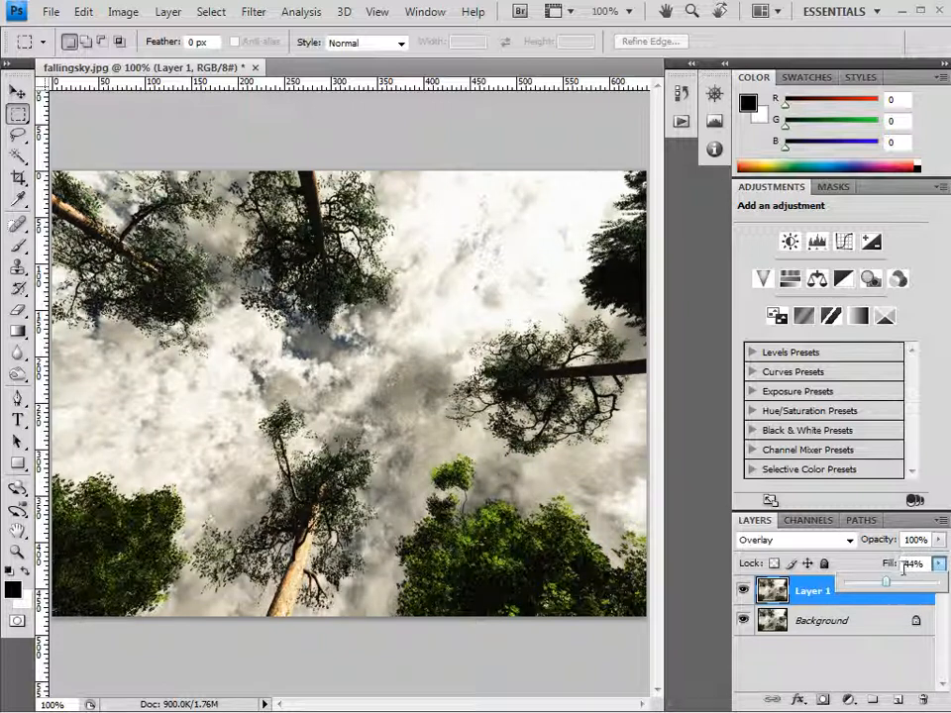
left_click(870, 583)
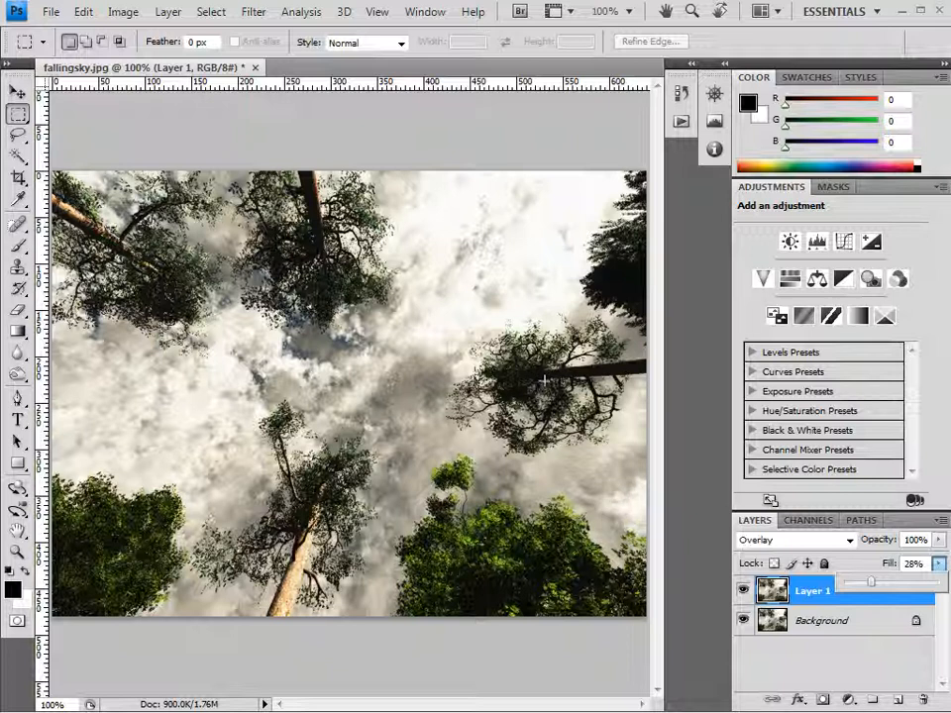
left_click(889, 679)
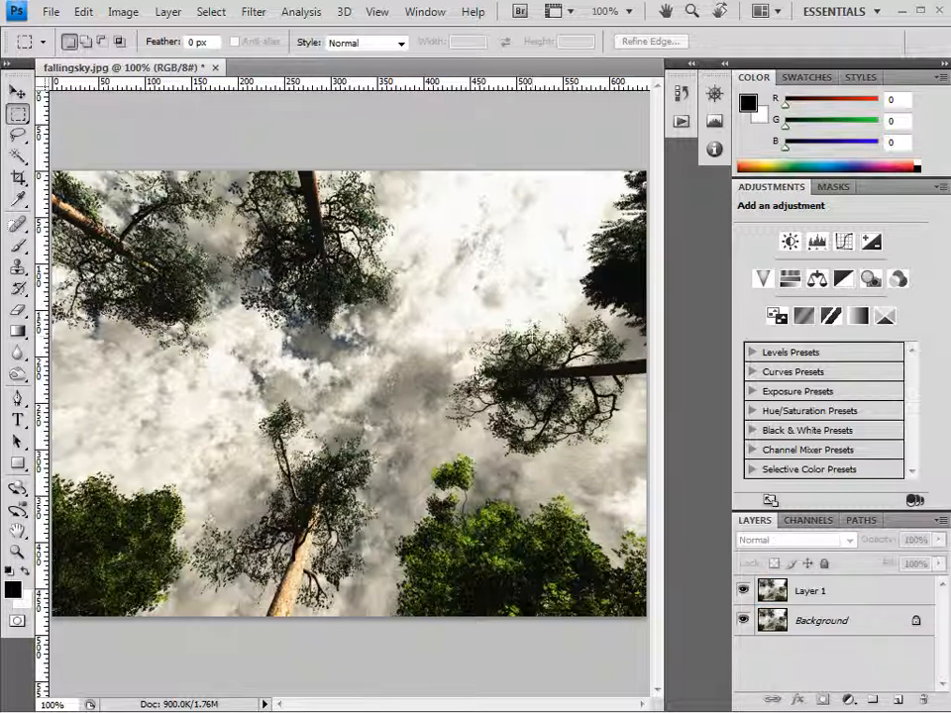